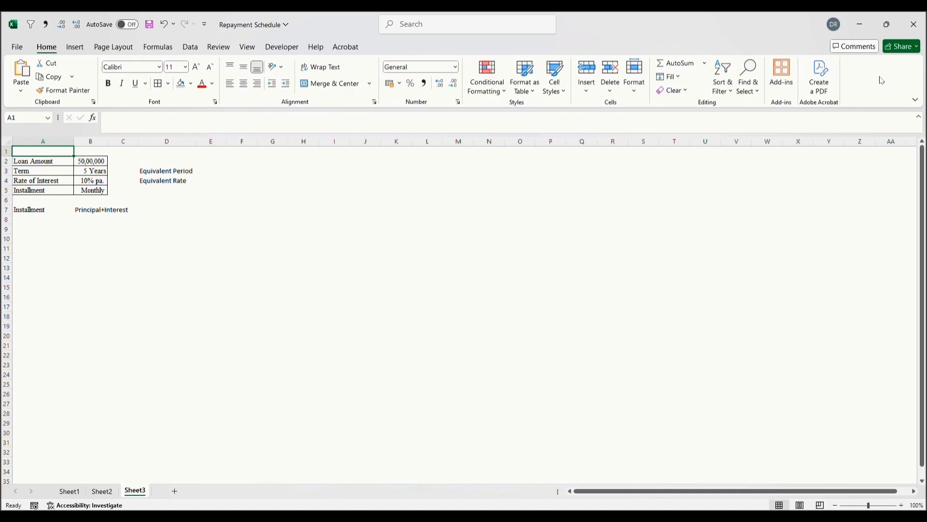
- Examine the loan amount, term, rate of interest and installment frequency, along with the installment label beneath the loan details
key(Down)
key(Down)
key(Down)
key(Down)
key(Down)
key(Down)
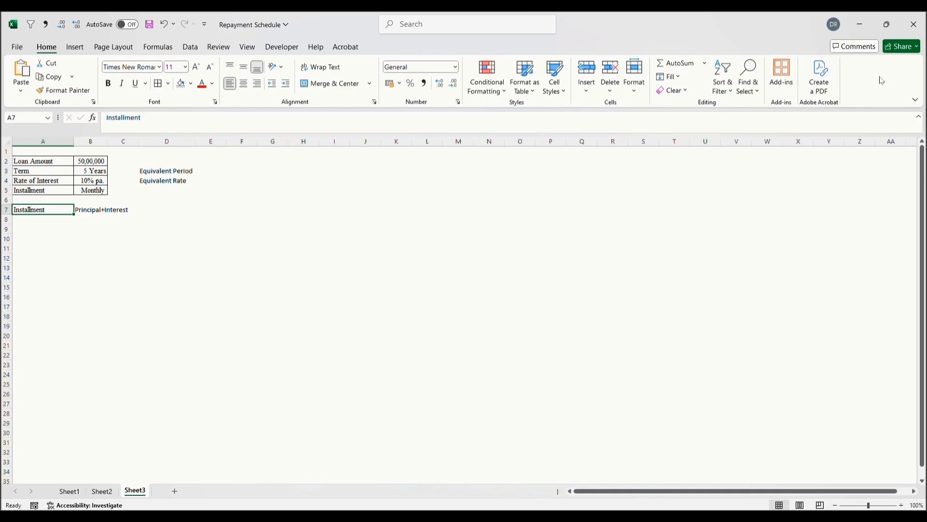
key(Up)
key(Up)
key(Up)
key(Up)
key(Up)
key(Right)
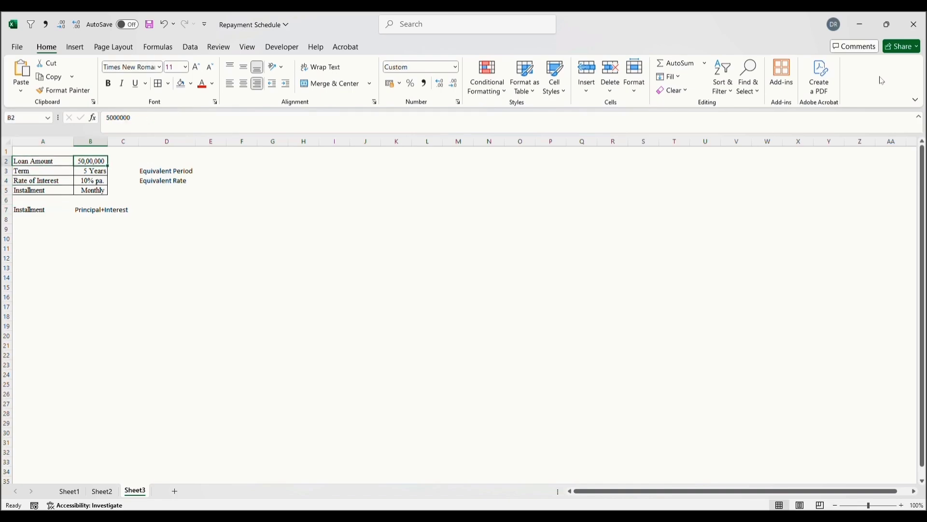
key(Down)
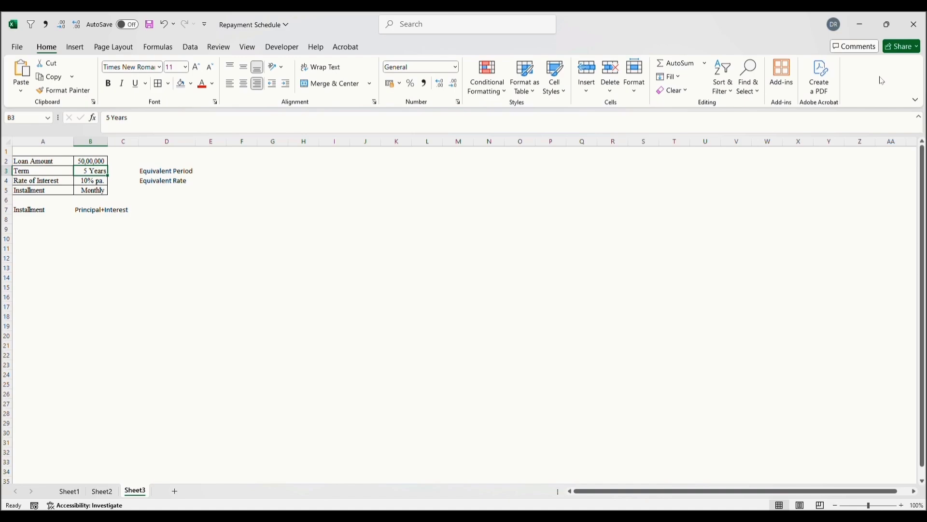
key(Down)
key(Left)
key(Right)
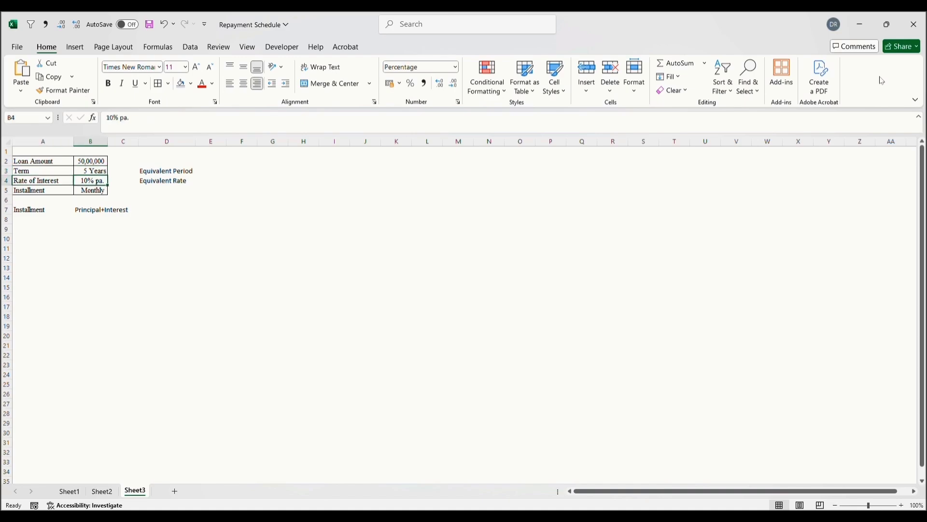
key(Down)
key(Left)
key(Right)
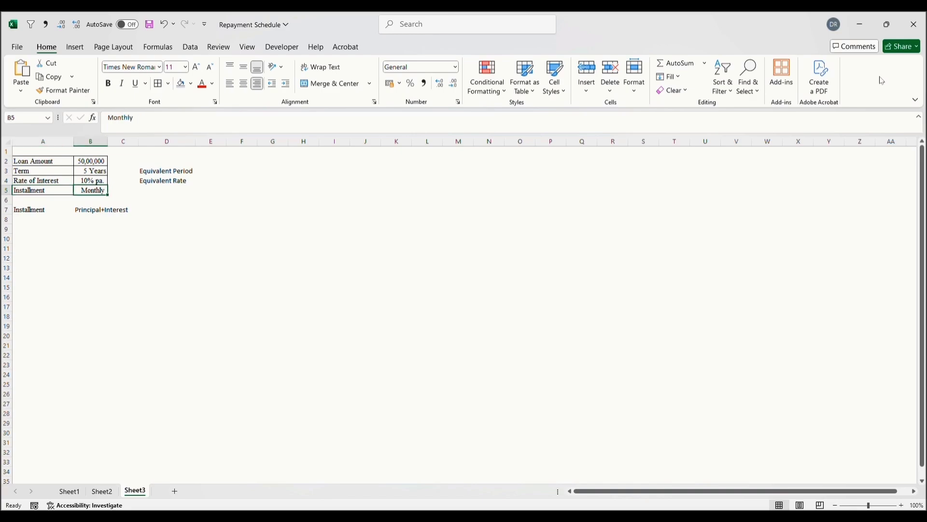
key(Left)
key(Down)
key(Down)
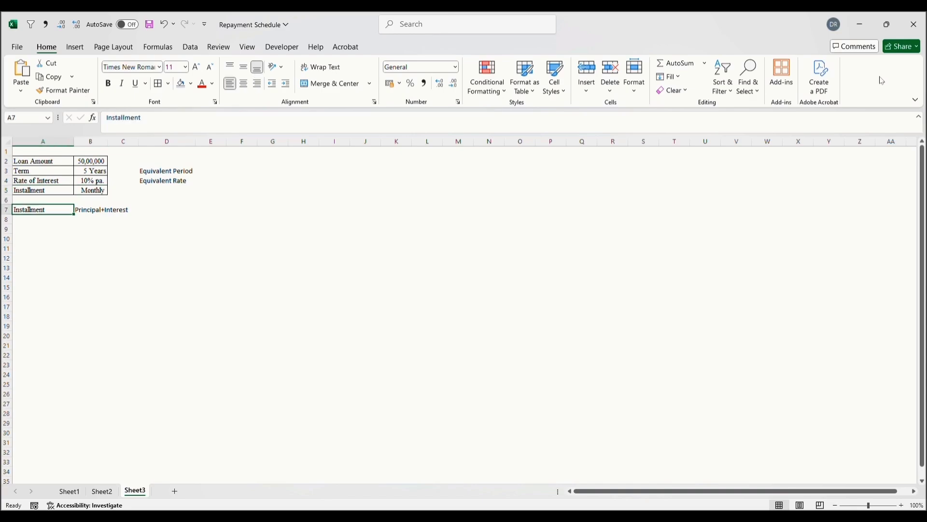
key(Up)
key(Up)
key(Up)
key(Right)
key(Up)
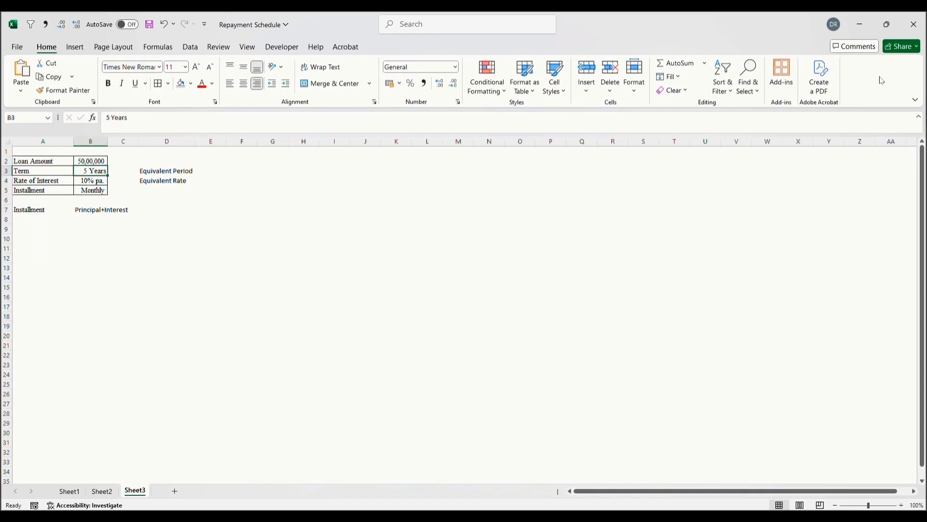
key(Down)
key(Down)
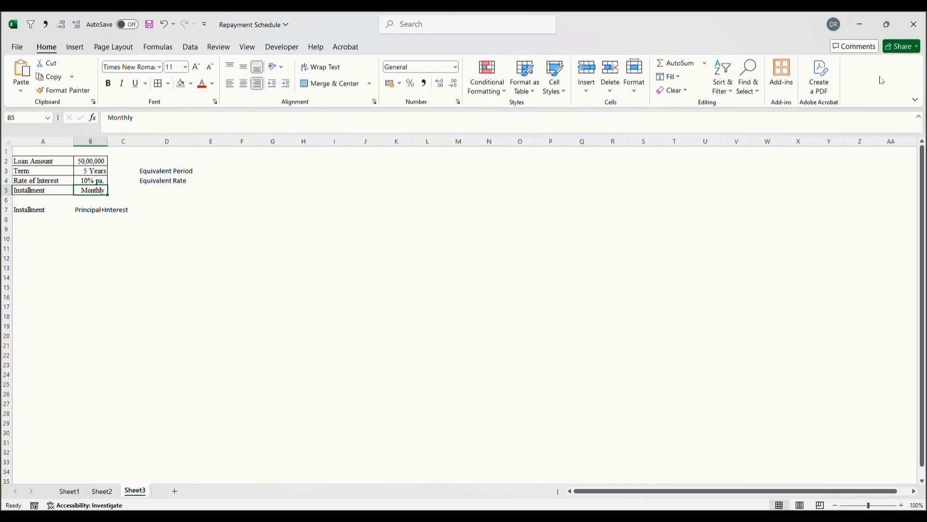
- Calculate the equivalent period in cell E3 with the formula =5*12
key(Up)
key(Right)
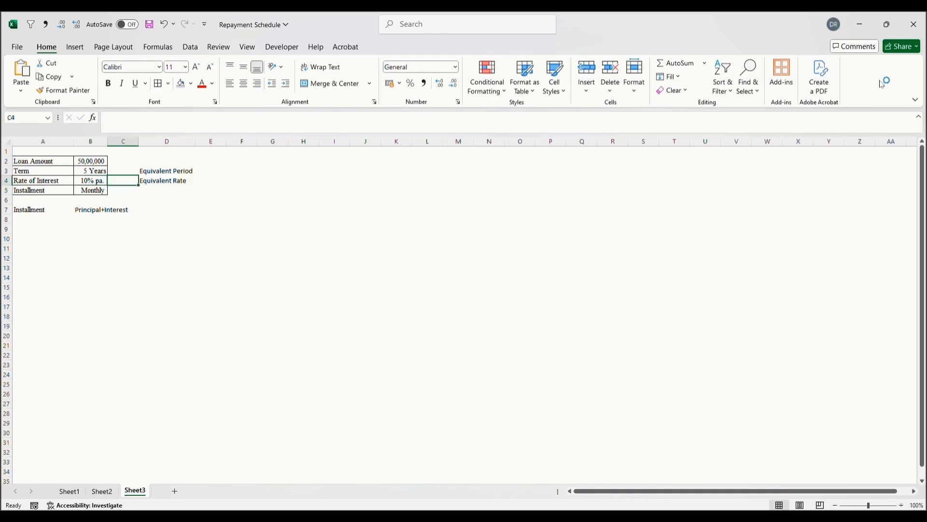
key(Right)
key(Up)
key(Right)
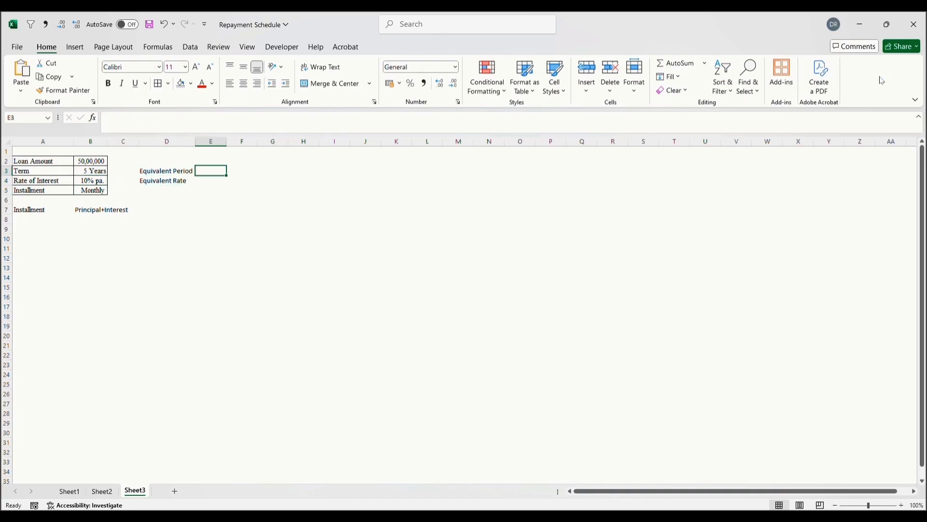
text(=5)
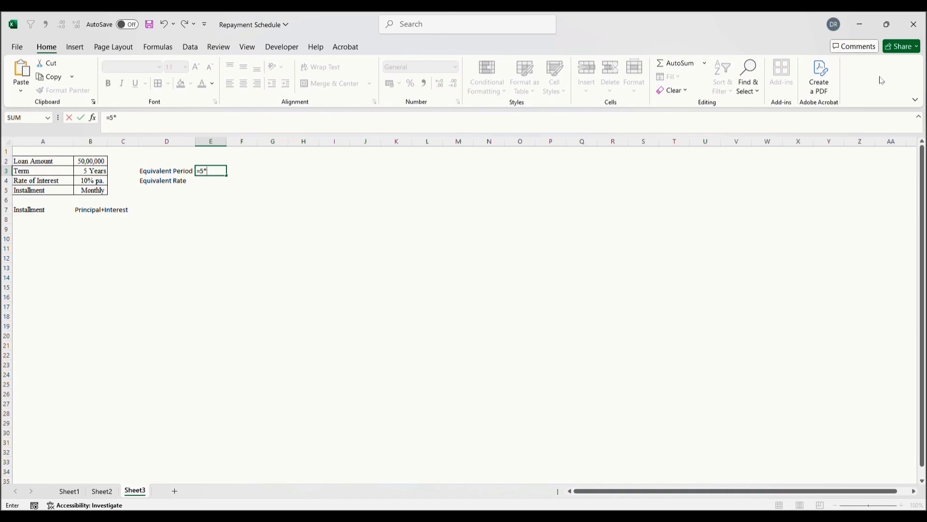
text(*12)
key(Return)
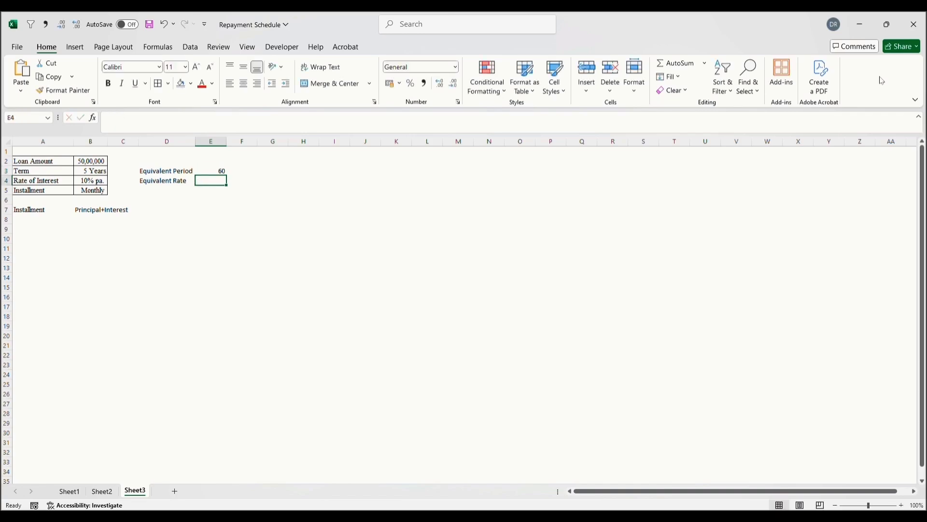
- Examine the loan's term, annual rate of interest and installment frequency as the basis for the equivalent rate
key(Up)
key(Left)
key(Left)
key(Left)
key(Left)
key(Down)
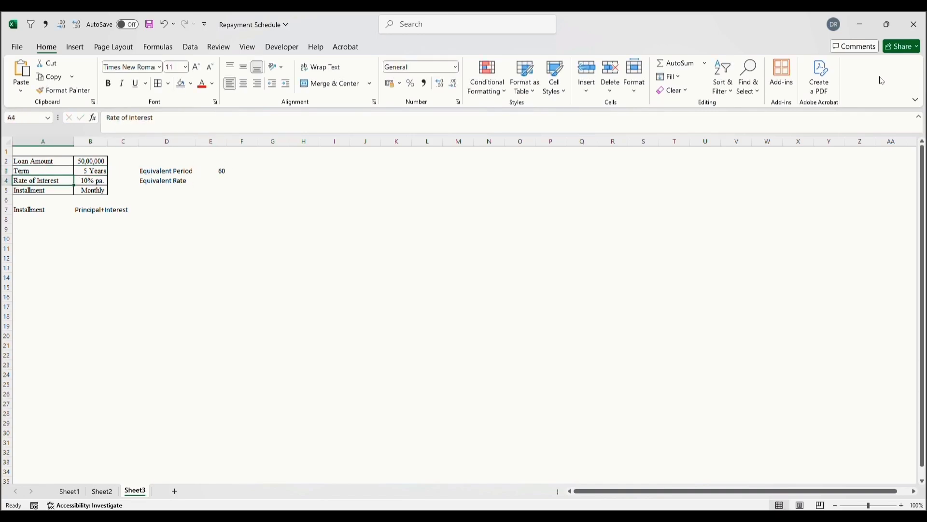
key(Down)
key(Down)
key(Down)
key(Down)
key(Up)
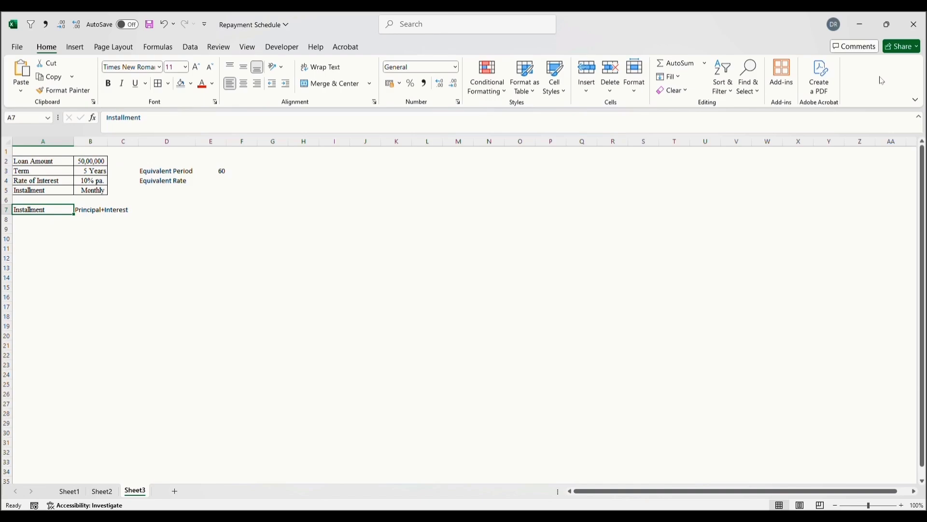
key(Right)
key(Up)
key(Up)
key(Up)
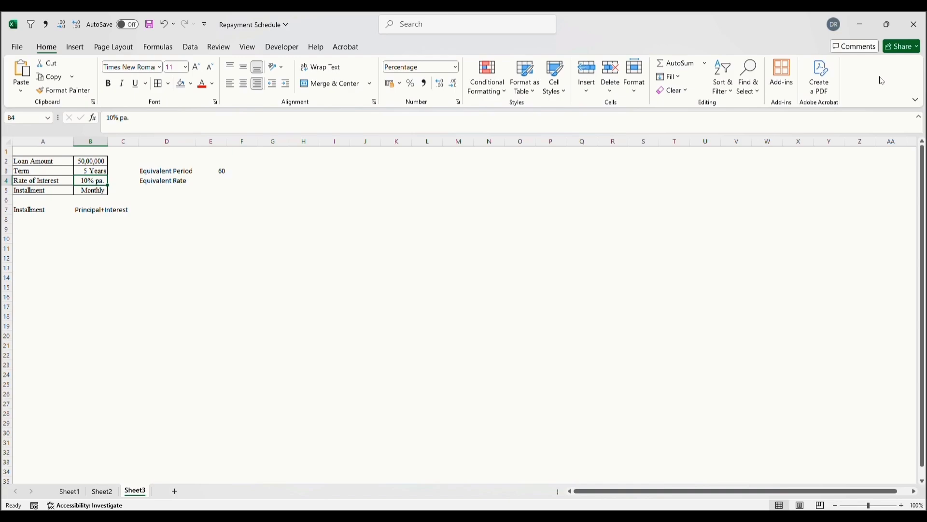
key(Up)
key(Down)
key(Down)
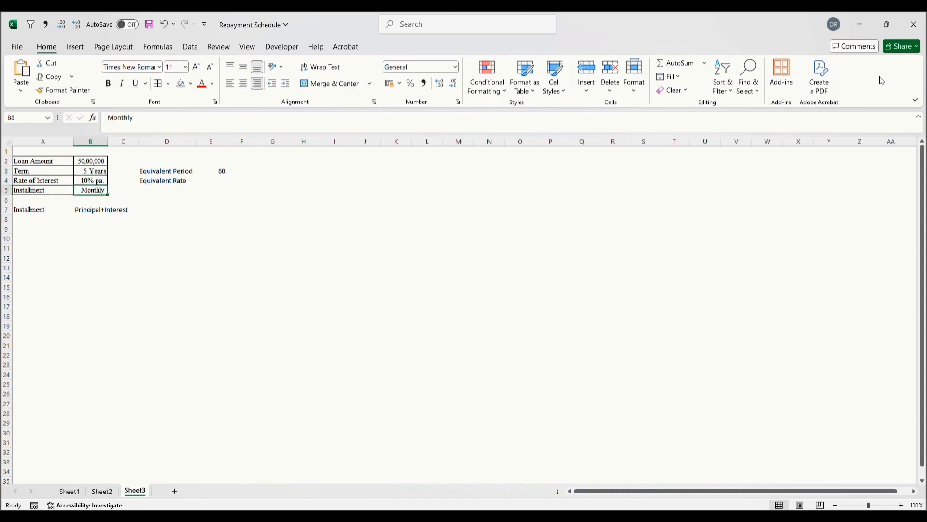
- Calculate the equivalent rate in cell E4 with the formula =10%/12
key(Right)
key(Left)
key(Up)
key(Right)
key(Right)
key(Right)
text(=)
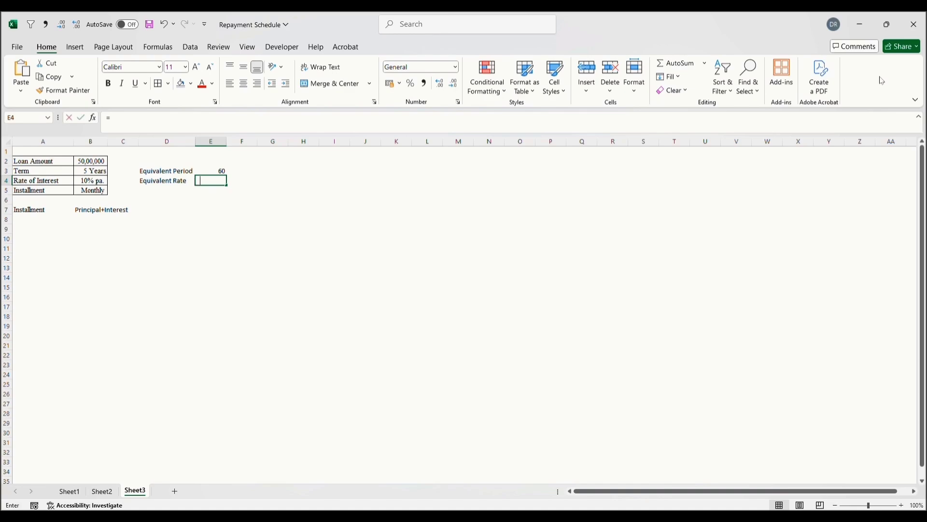
text(10)
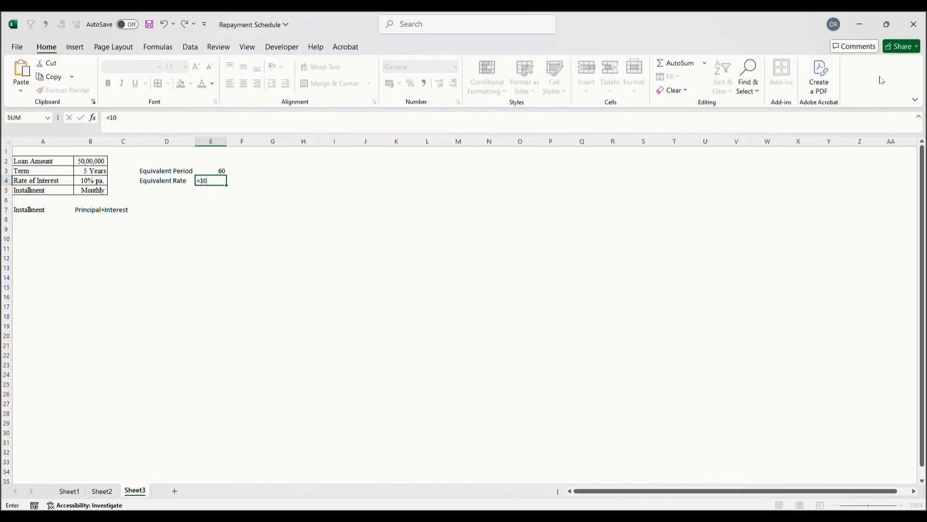
text(%/12)
key(Return)
key(Up)
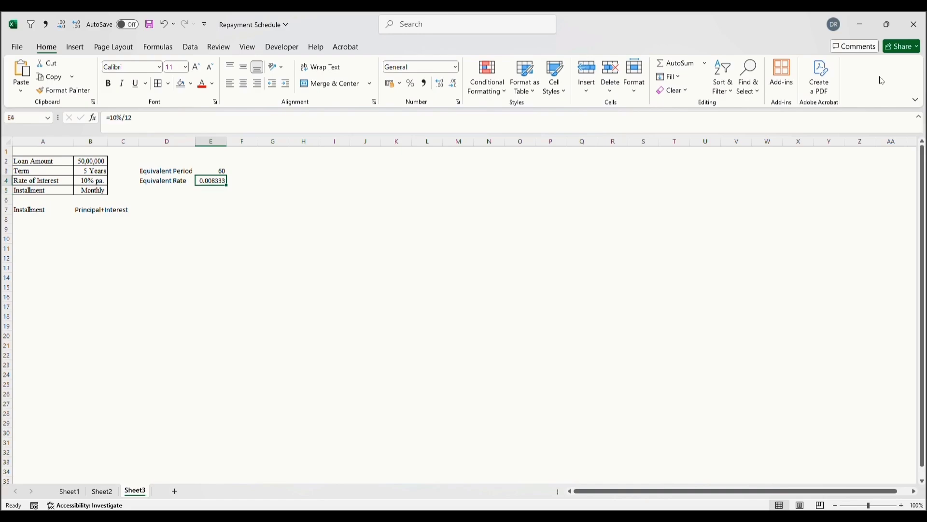
- Format the equivalent rate as a percentage with two decimals and enter the label "Per month" beside it in F4
click(414, 85)
double_click(444, 89)
key(Right)
text(Per month)
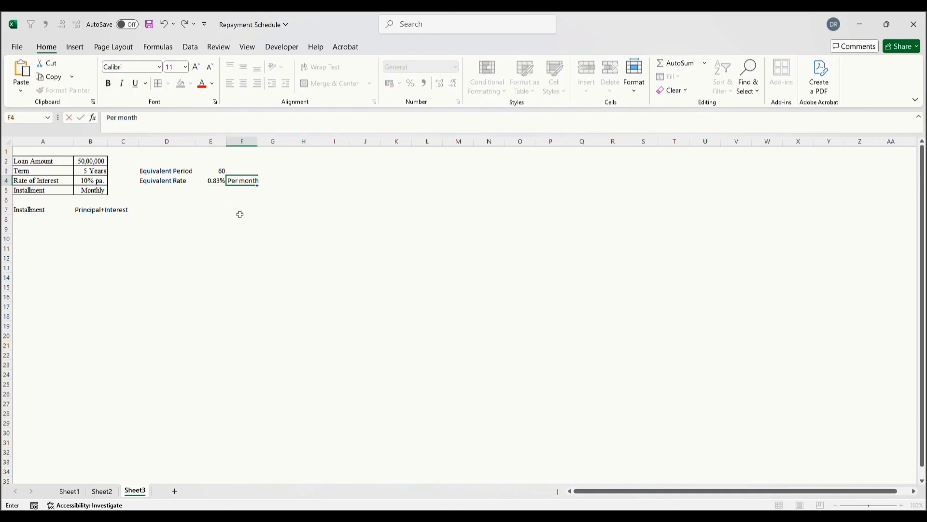
key(Return)
key(Up)
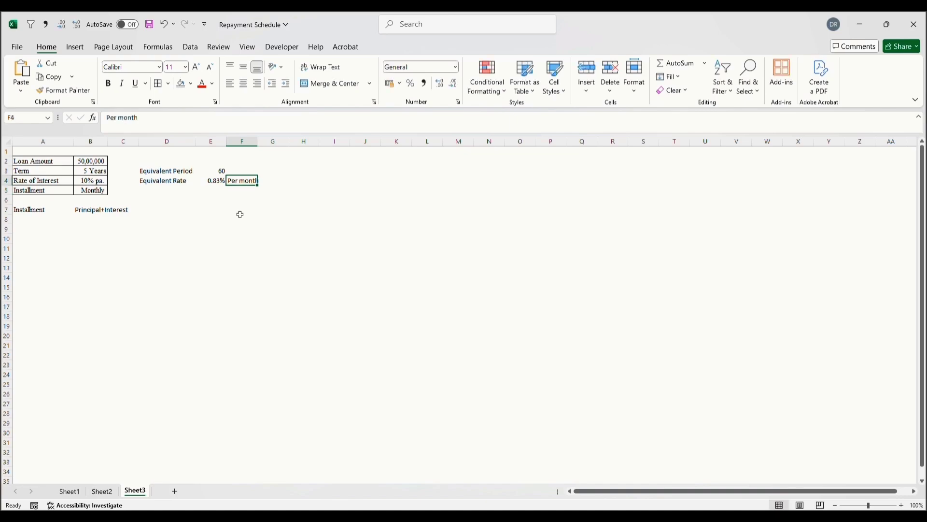
- Begin a PMT formula in cell A8 under Installment, with E4 as the rate and E3 as the number of periods
key(Left)
key(Left)
key(Left)
key(Left)
key(Left)
key(Down)
key(Down)
key(Down)
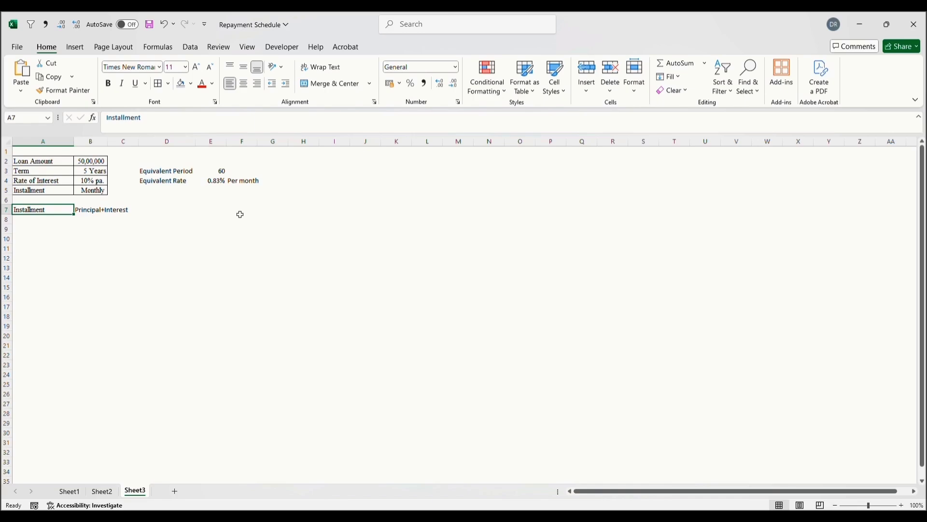
key(Right)
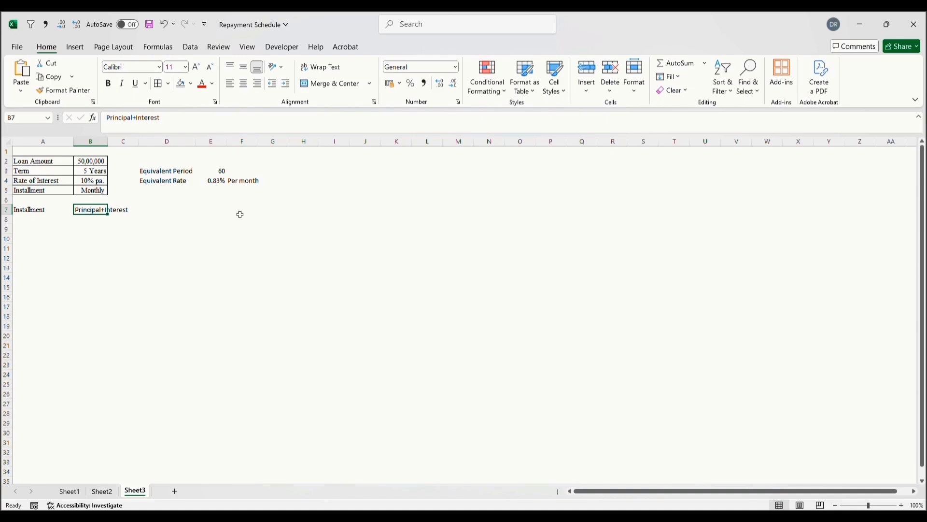
key(Down)
key(Left)
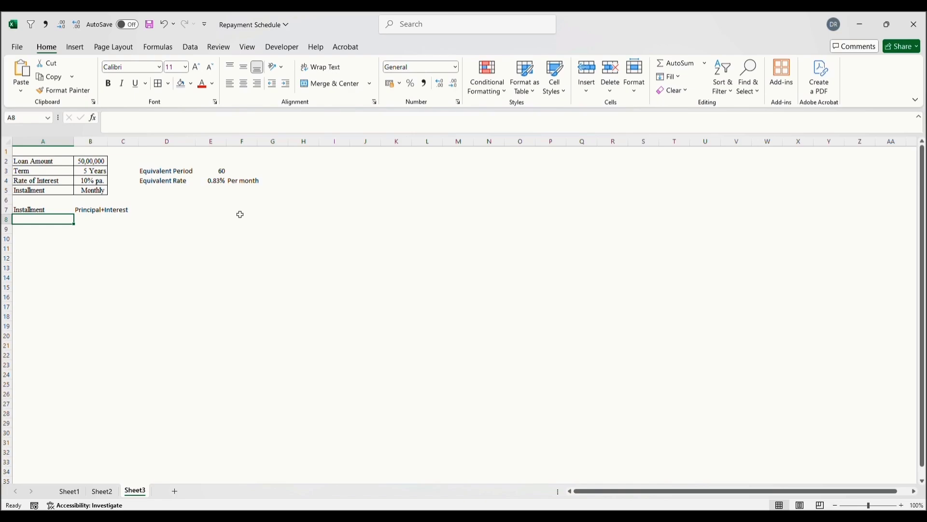
text(=)
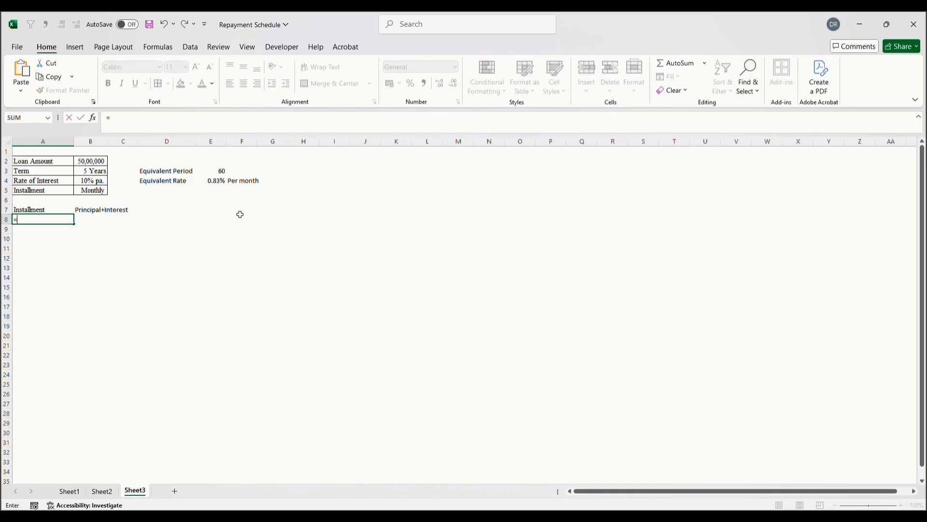
text(pmt()
click(216, 182)
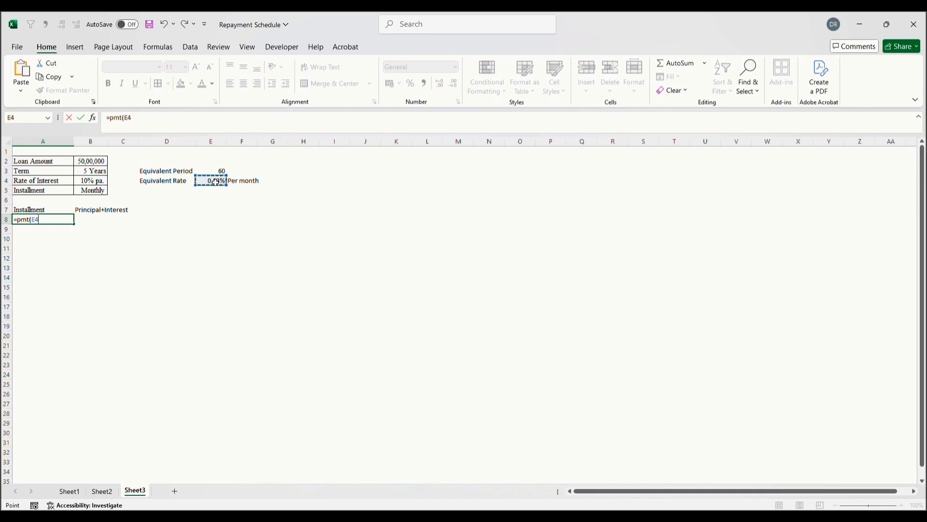
text(,)
click(223, 171)
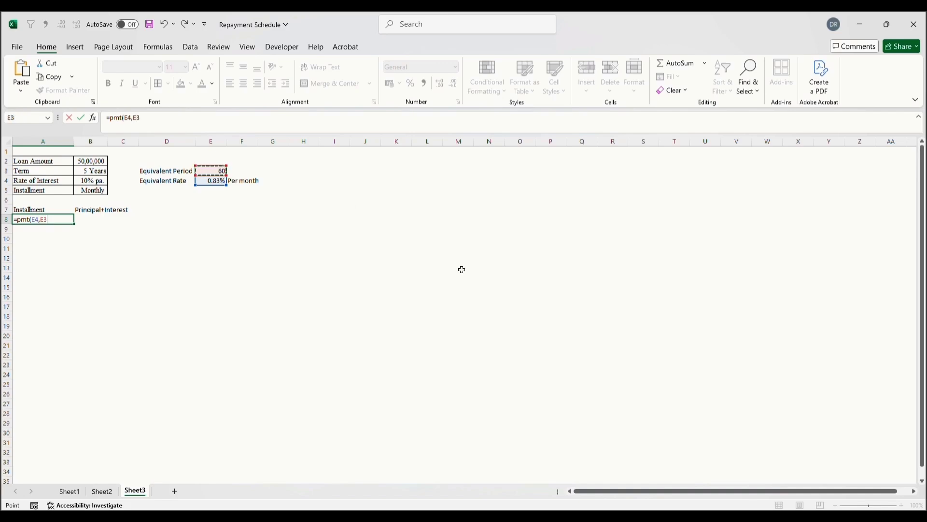
- Complete the PMT formula in A8 with the negative loan amount -B2 as the present value
text(,)
click(102, 164)
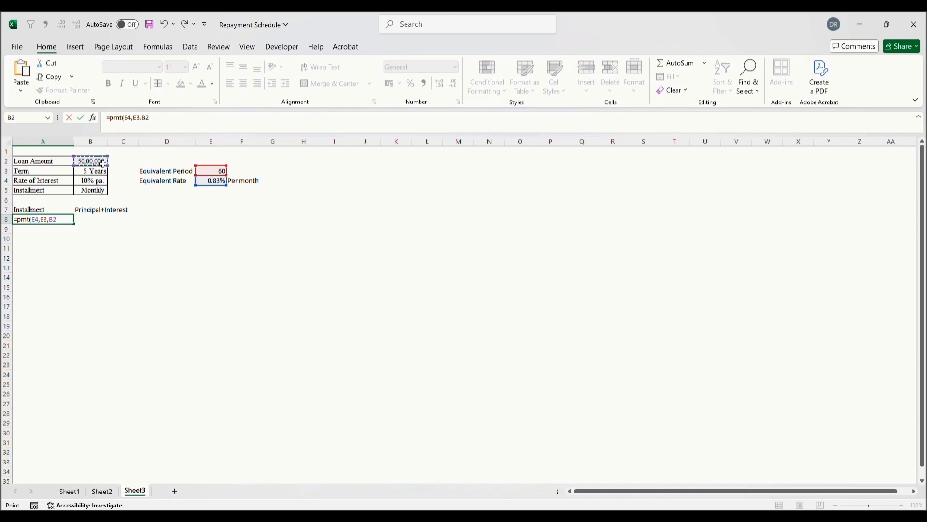
key(BackSpace)
key(BackSpace)
click(103, 164)
text(0)
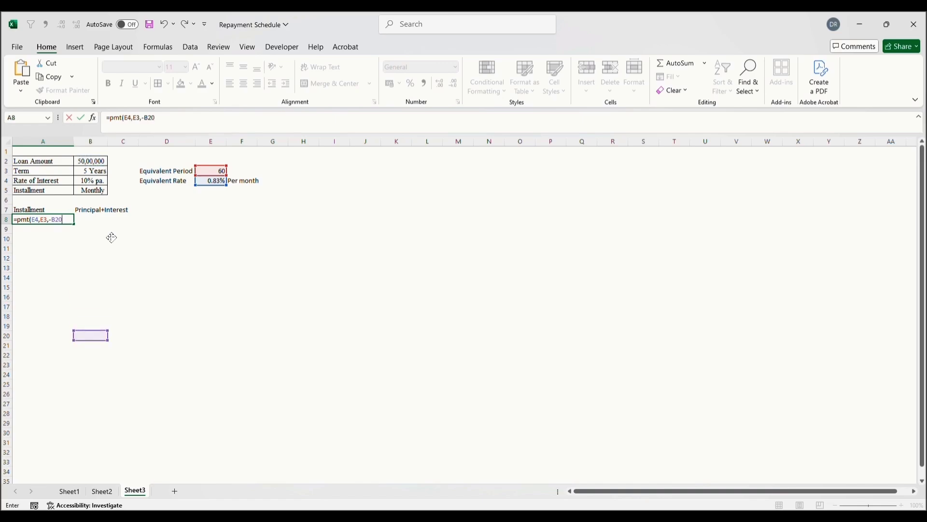
key(BackSpace)
text())
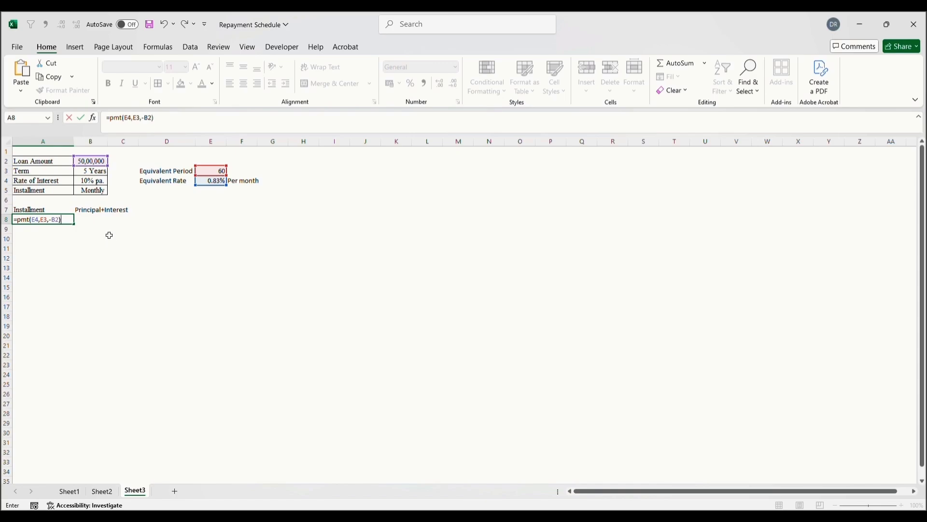
key(Return)
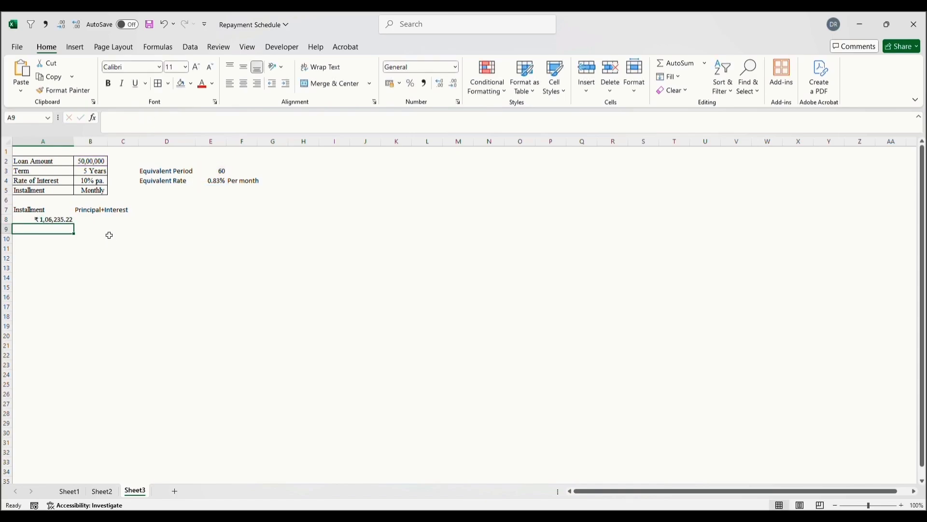
key(Up)
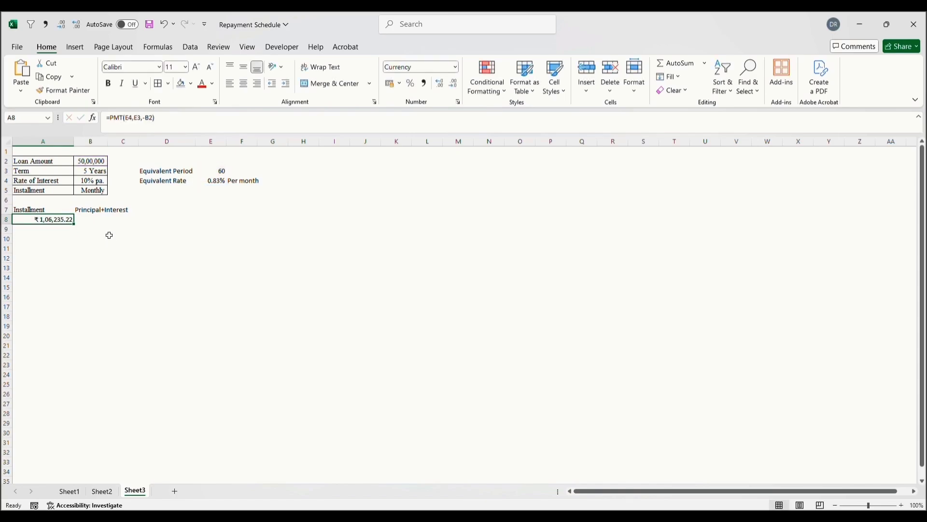
- Enter the schedule table headers "S.No" in cell A10 and "Opening Principal" in cell B10
key(Right)
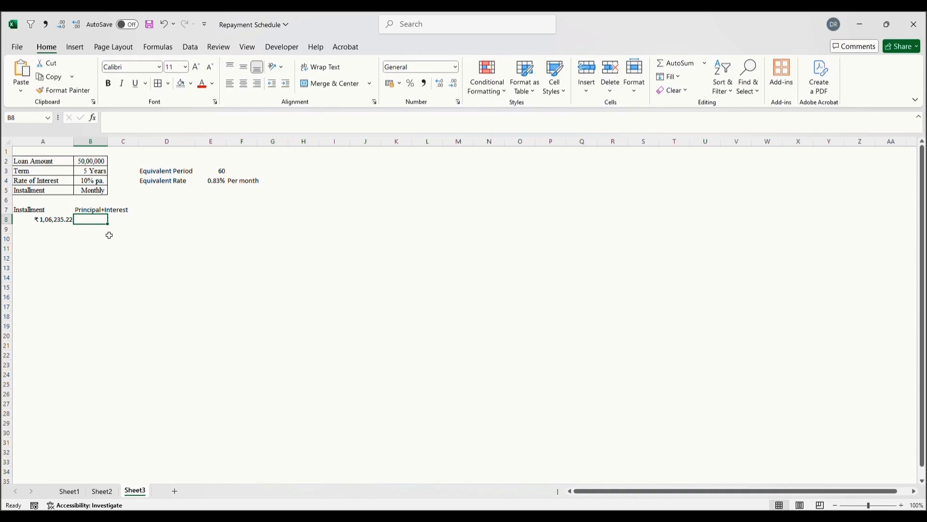
key(Down)
key(Down)
key(Left)
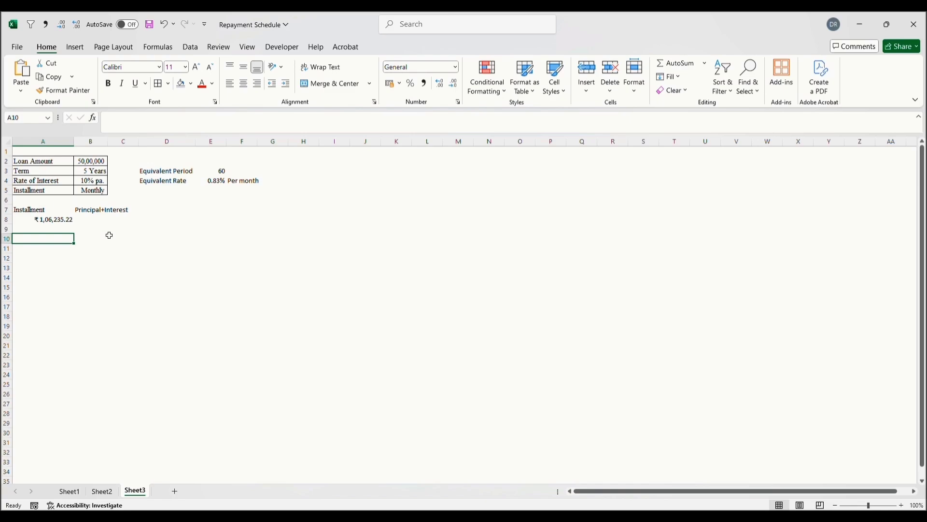
text(S.No)
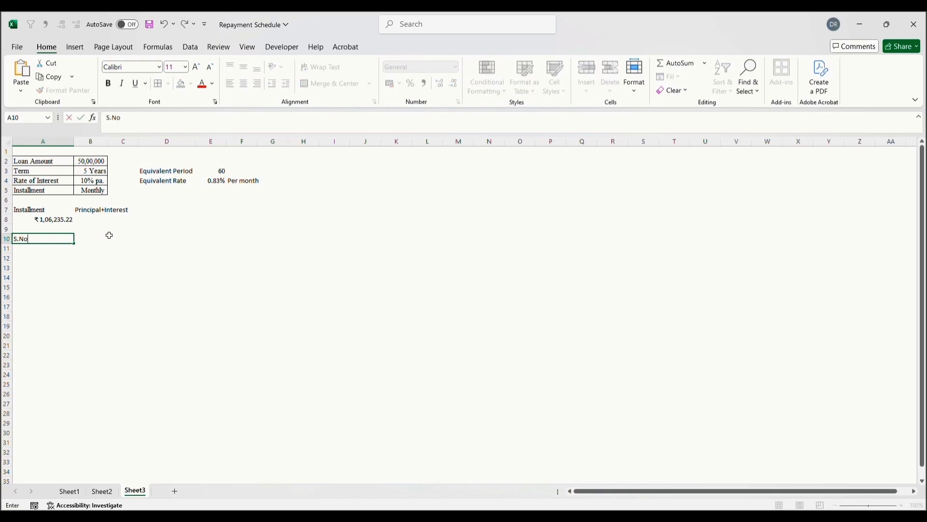
key(Tab)
text(Open)
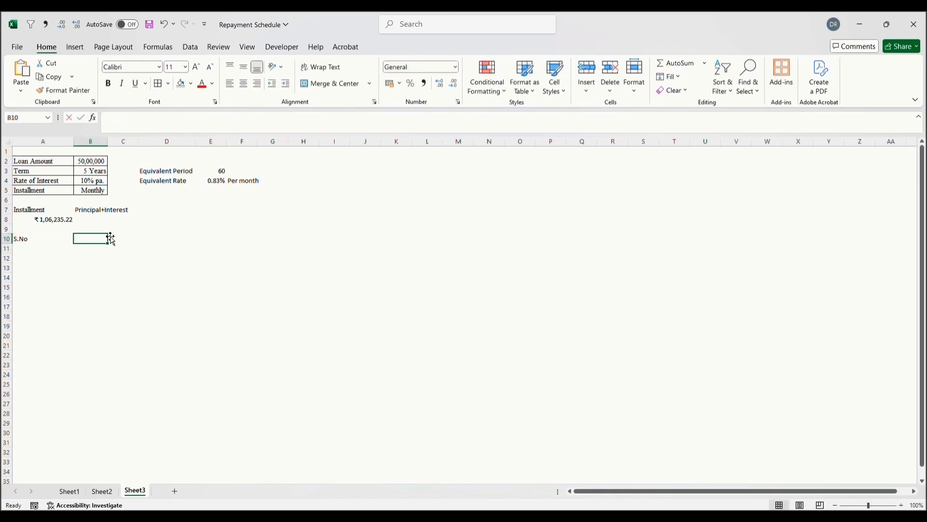
text(i)
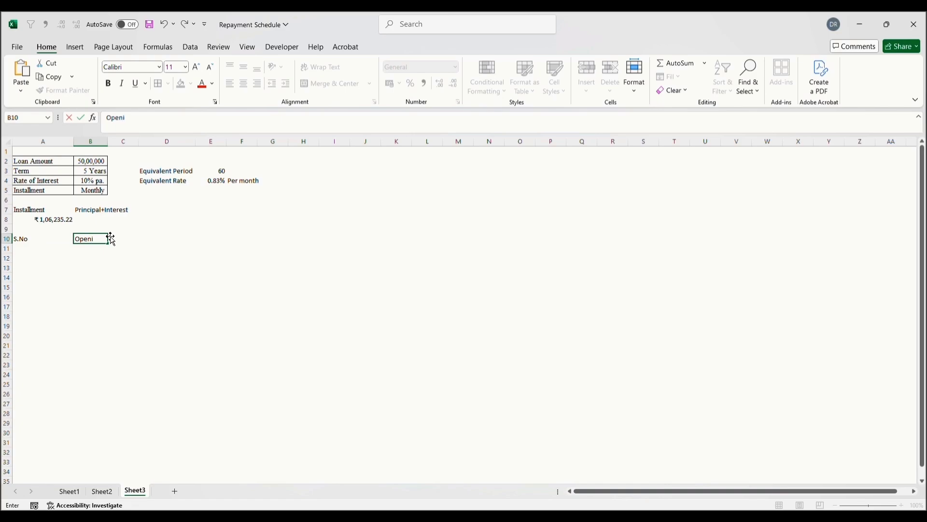
text(ng Princiapl)
key(BackSpace)
text(al)
key(Return)
click(111, 239)
double_click(111, 239)
key(BackSpace)
key(Return)
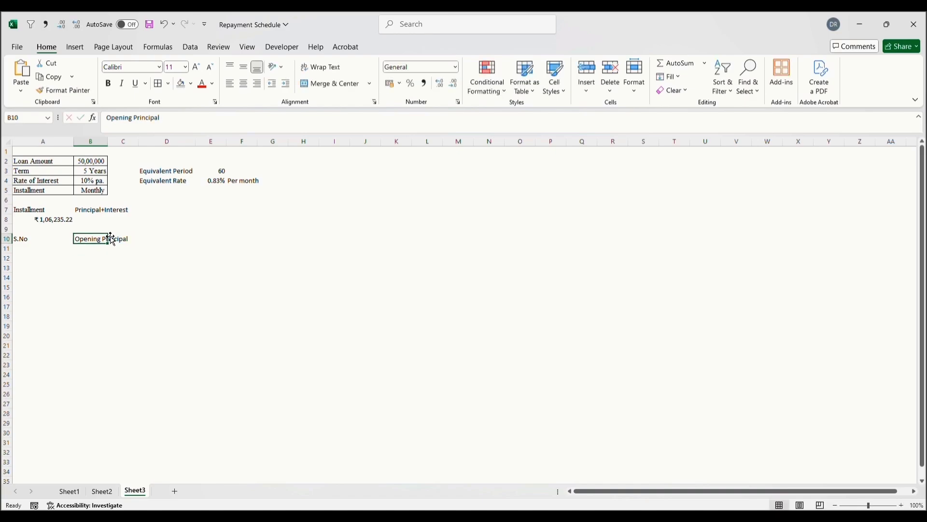
- Add the headers "Interest", "Installment" and "Closing Principal" in cells C10 to E10
click(110, 238)
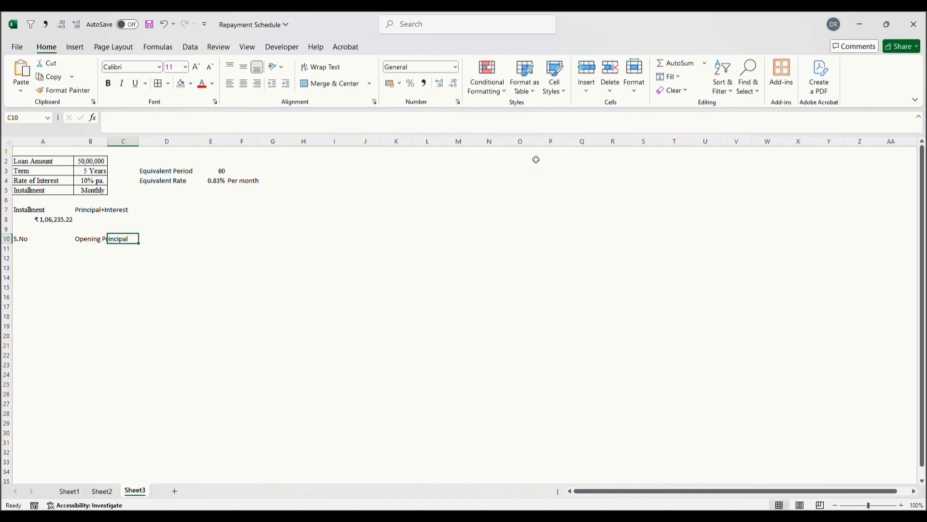
text(INteres)
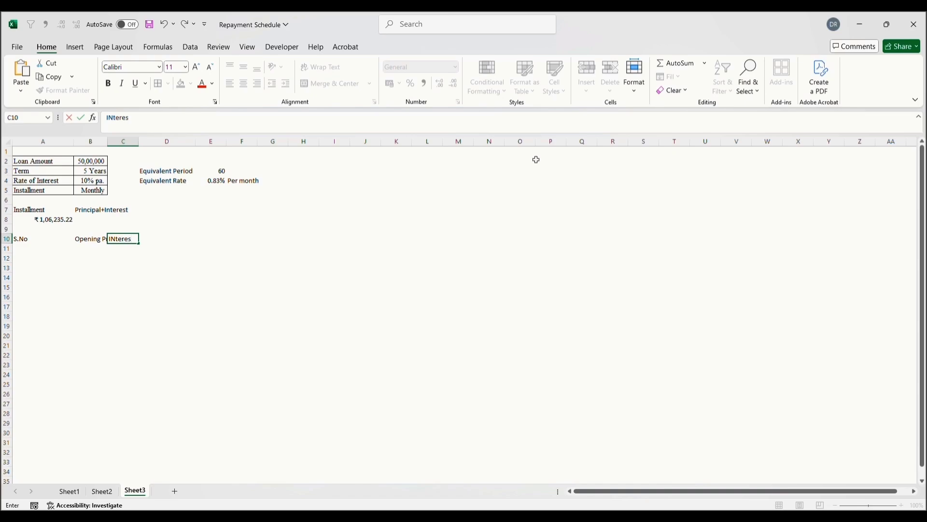
text(t)
key(ctrl+Return)
key(Right)
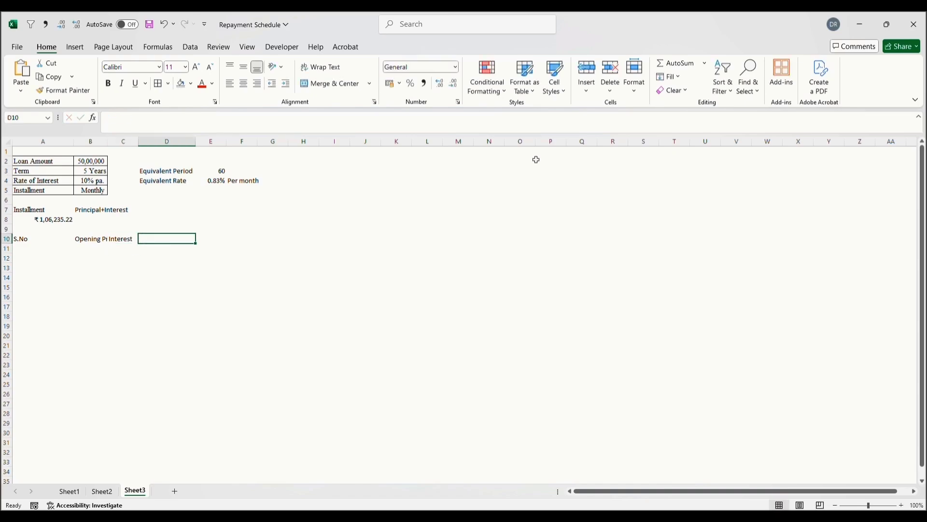
text(Installm)
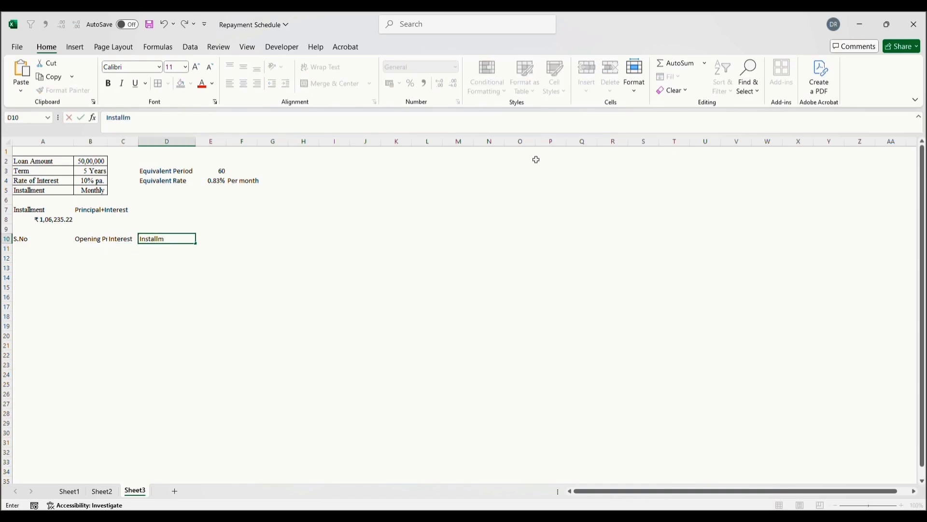
text(ent)
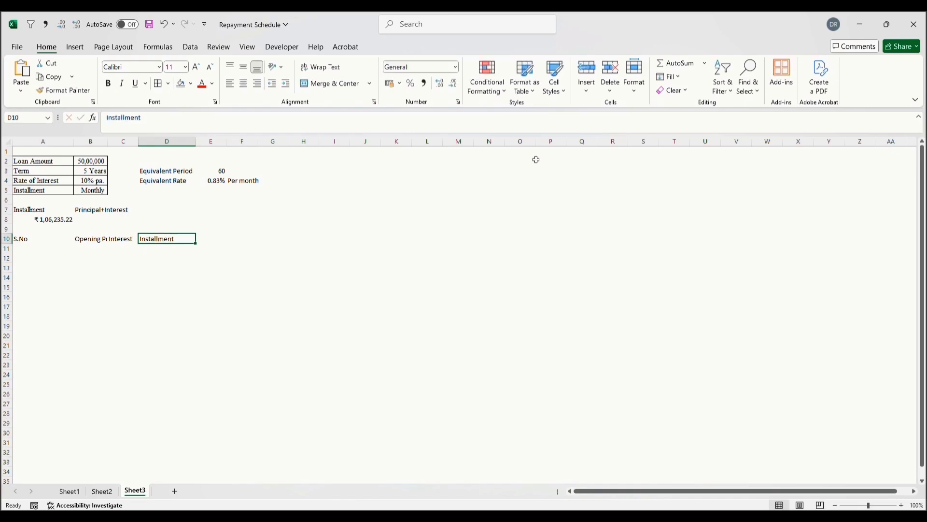
key(Tab)
text(Closing)
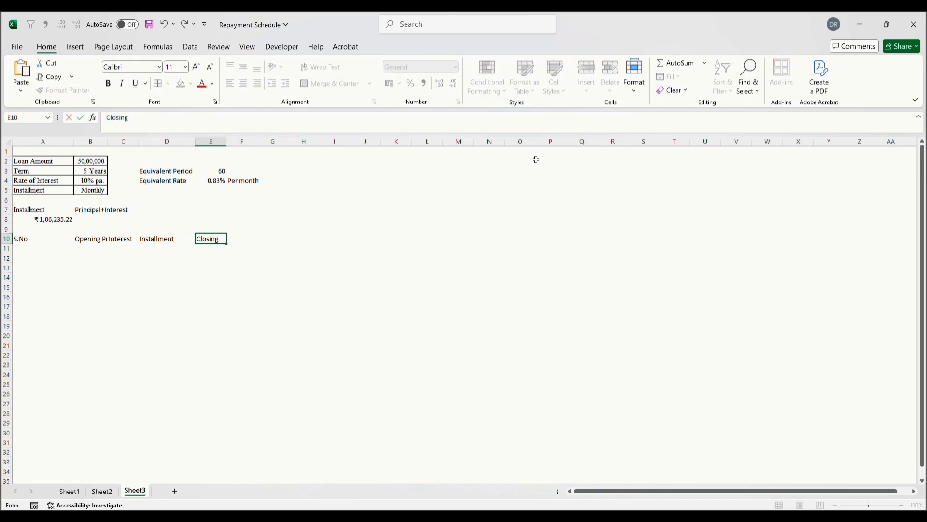
text( Principal)
key(Return)
- Number the S.No column from 1 to 60 in a series running down from cell A11
key(Up)
key(Left)
key(Left)
key(Left)
key(Left)
key(Down)
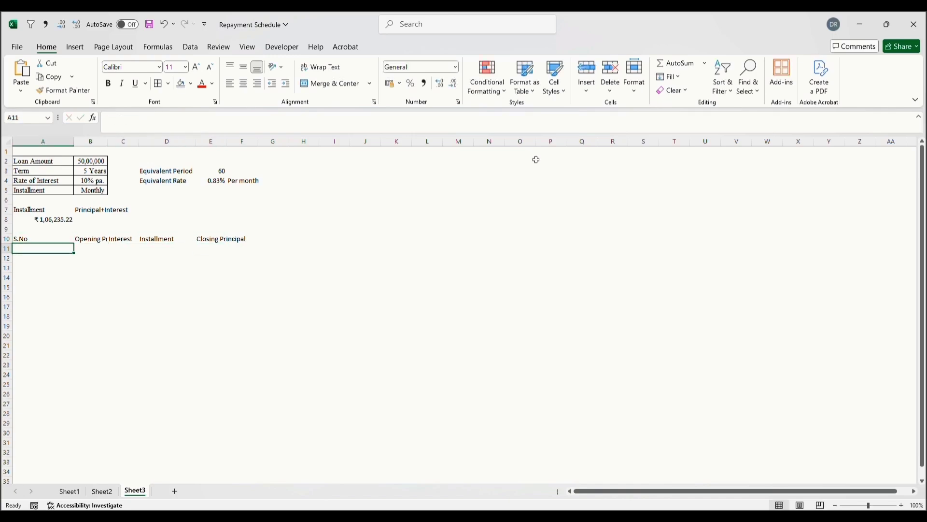
text(1)
key(Return)
key(Up)
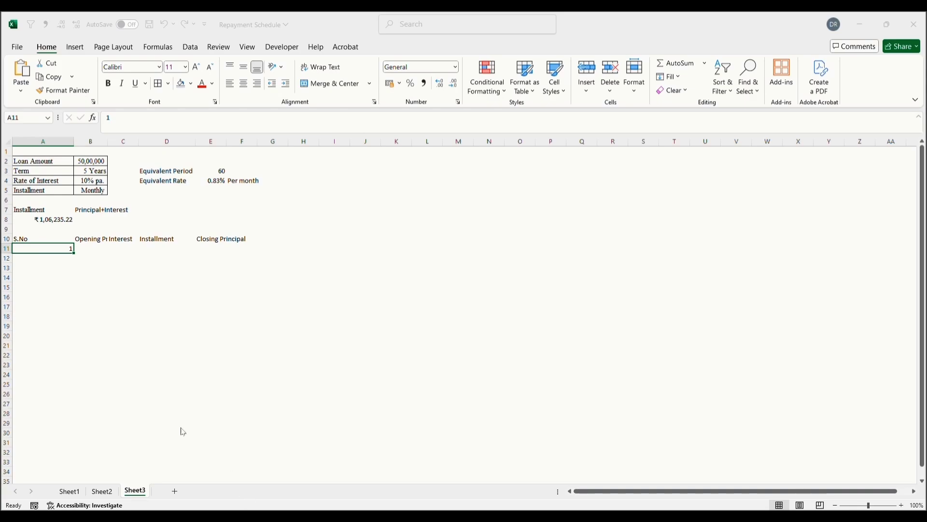
click(177, 403)
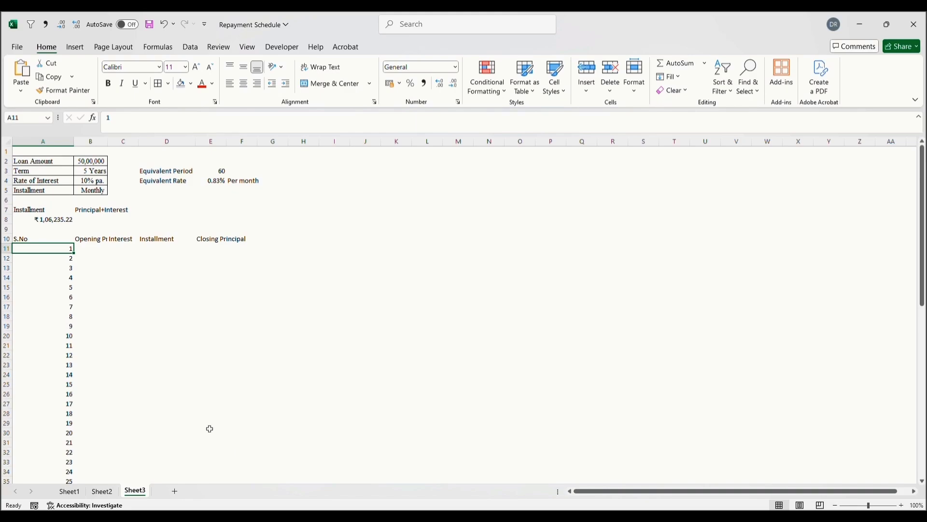
key(ctrl+Down)
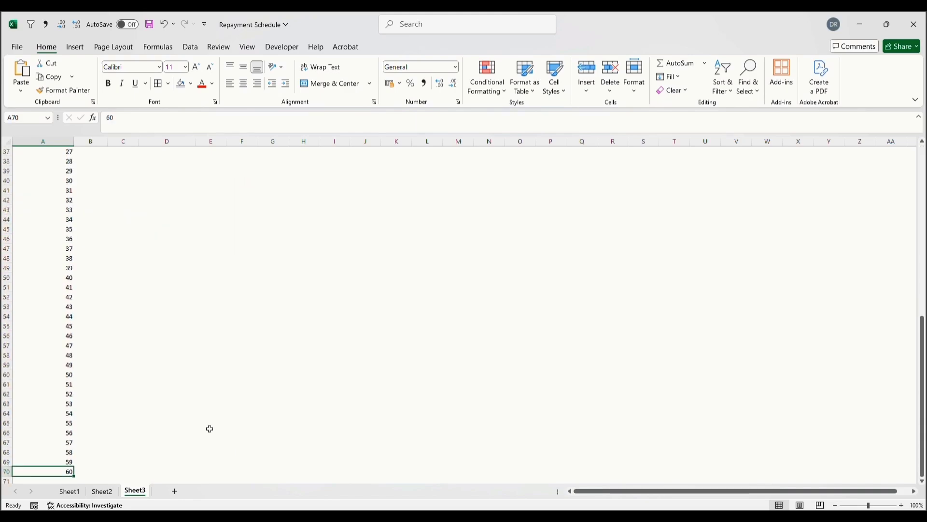
- AutoFit the widths of columns B to E to the header text in row 10
key(ctrl+Up)
key(Right)
key(Down)
key(Up)
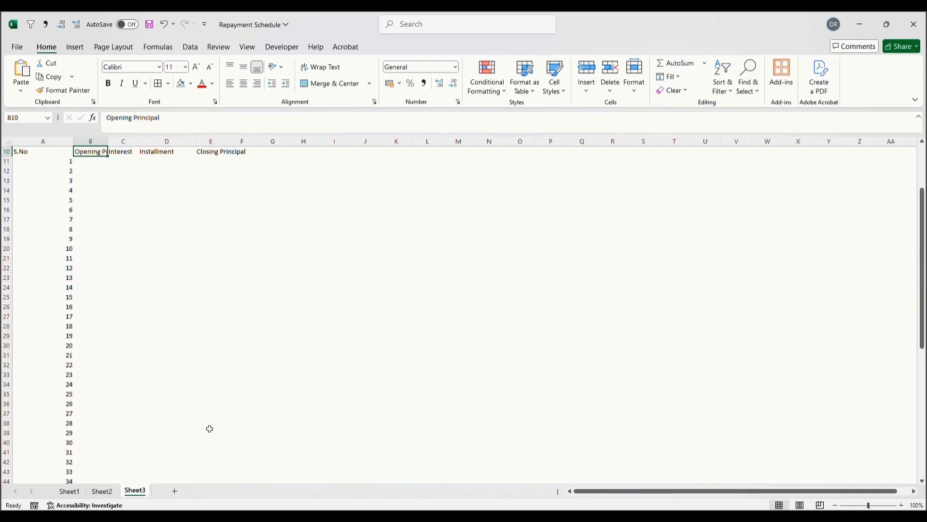
key(ctrl+shift+Right)
key(alt)
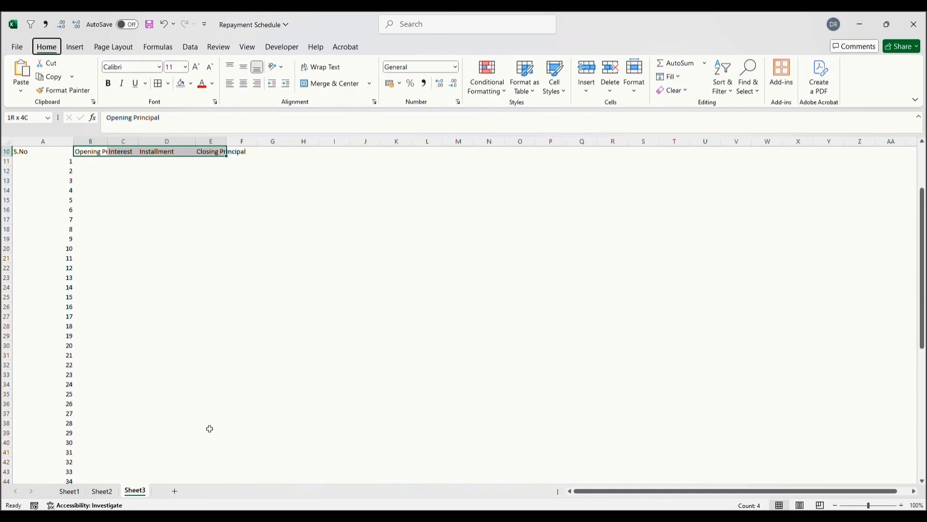
key(h)
key(o)
key(i)
- Set the first Opening Principal in cell B11 to the loan amount with the absolute reference =$B$2
key(Right)
key(Up)
key(Up)
key(Up)
key(Up)
key(Up)
key(Up)
key(Up)
key(Up)
key(Up)
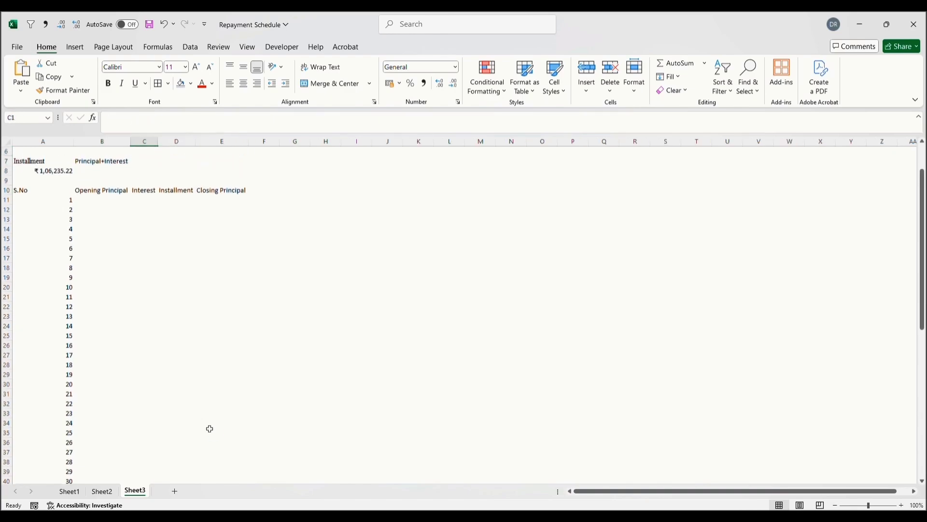
key(Left)
key(Down)
key(Down)
key(Down)
key(Down)
key(Down)
key(Down)
key(Down)
key(Down)
key(Down)
key(Down)
key(Down)
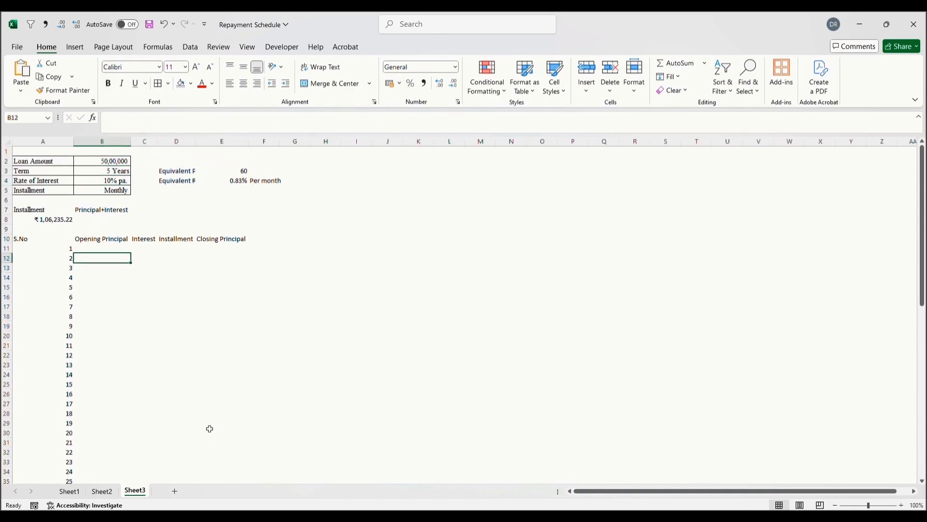
key(Up)
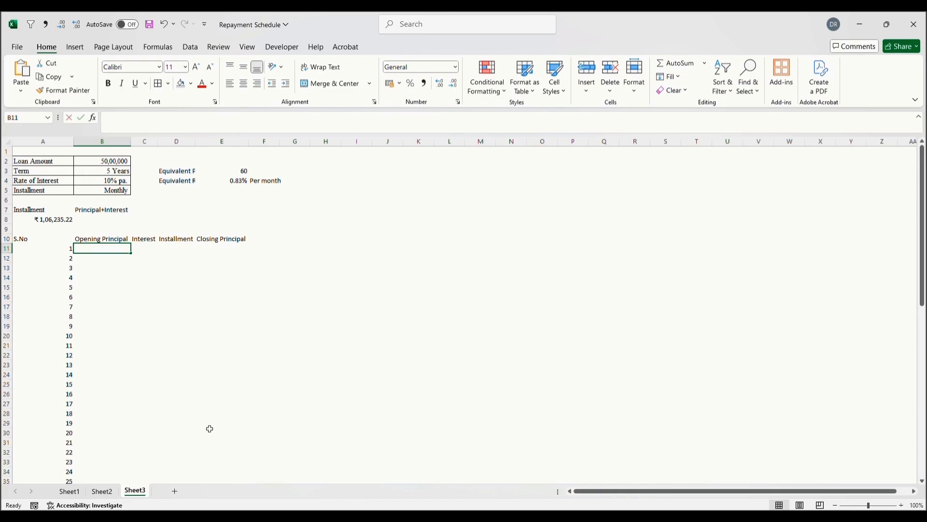
text(=)
key(Up)
key(Up)
key(Up)
key(Up)
key(Up)
key(Up)
key(Up)
key(Up)
key(Up)
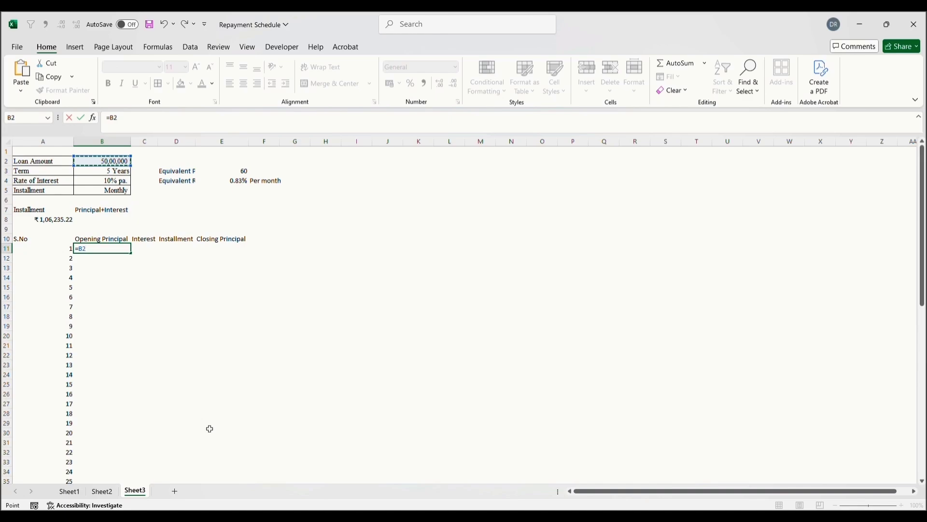
key(F4)
key(ctrl+Return)
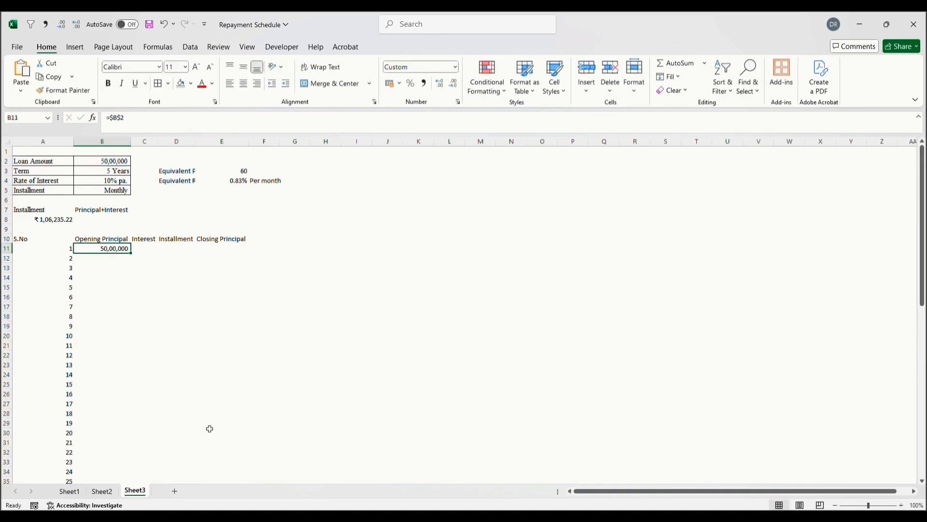
key(Right)
key(Left)
key(F2)
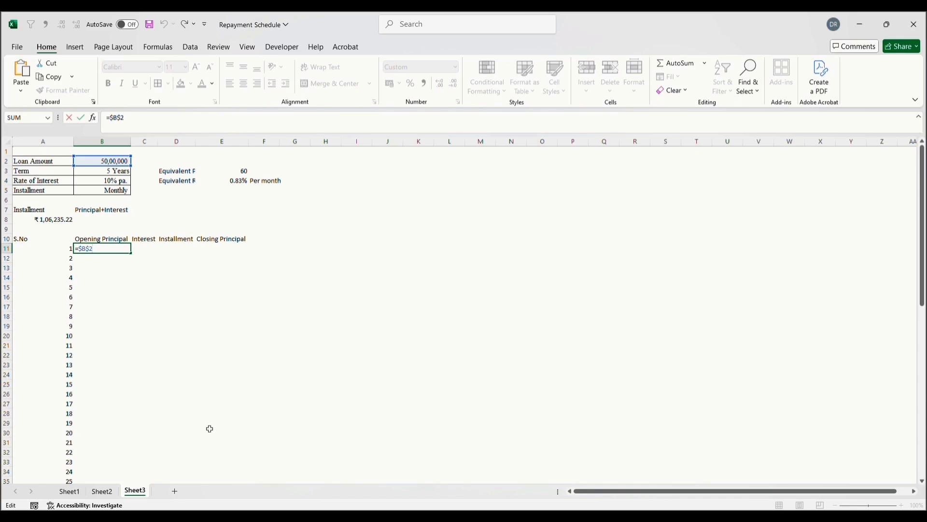
- Calculate the first month's interest in cell C11 with the formula =B11*$E$4
key(Tab)
text(=)
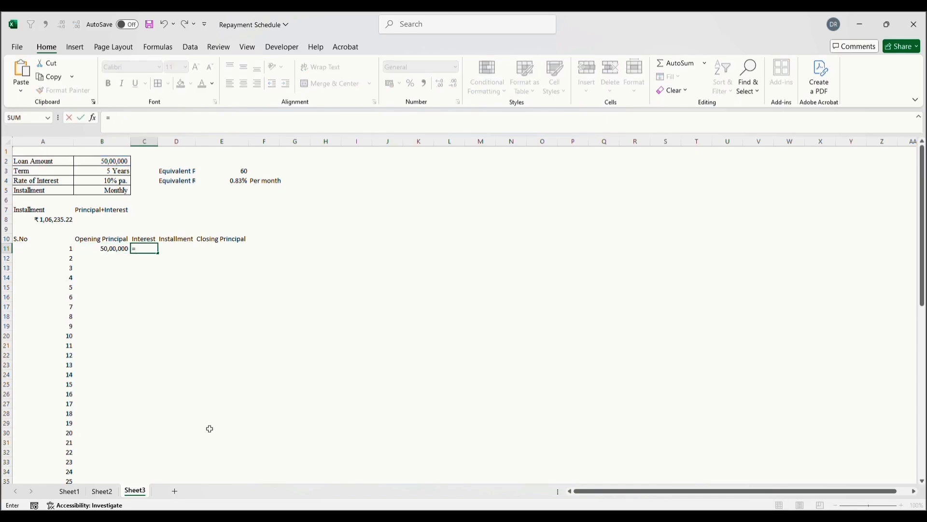
key(Left)
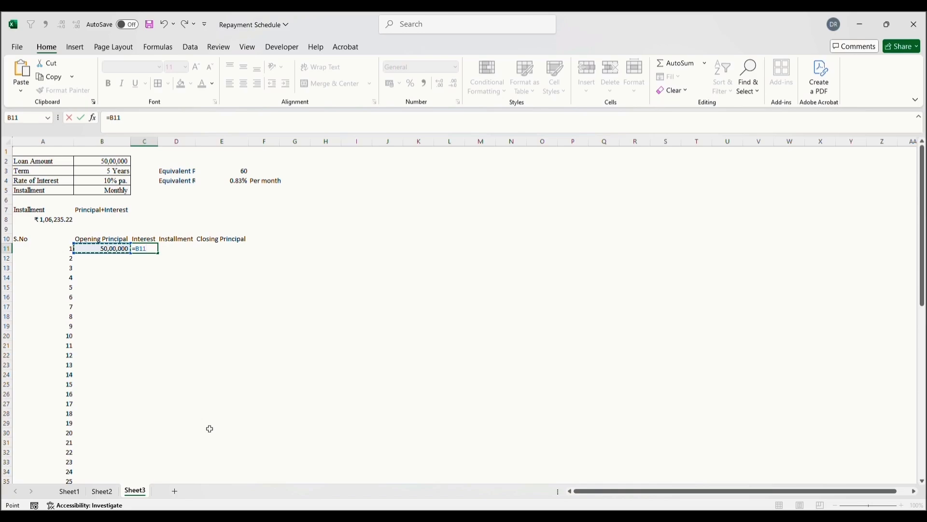
text(*)
click(239, 183)
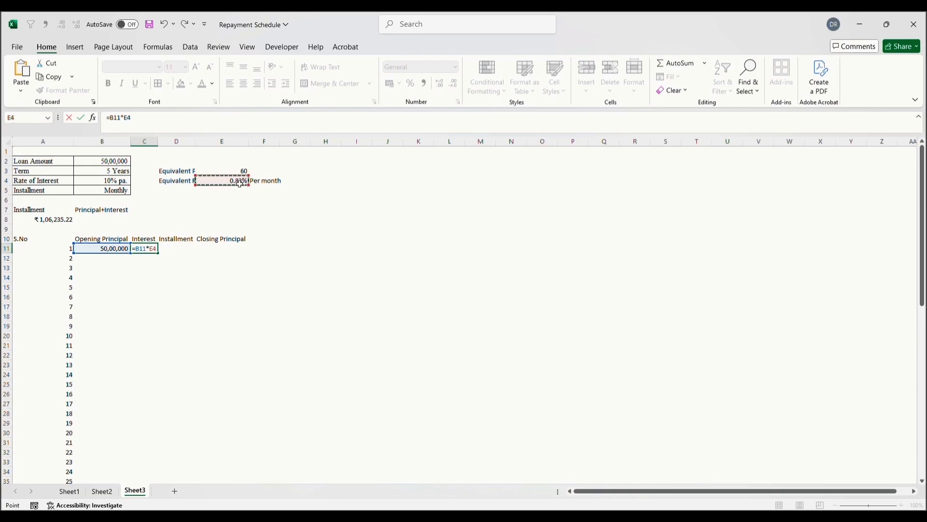
key(F4)
key(Return)
key(Up)
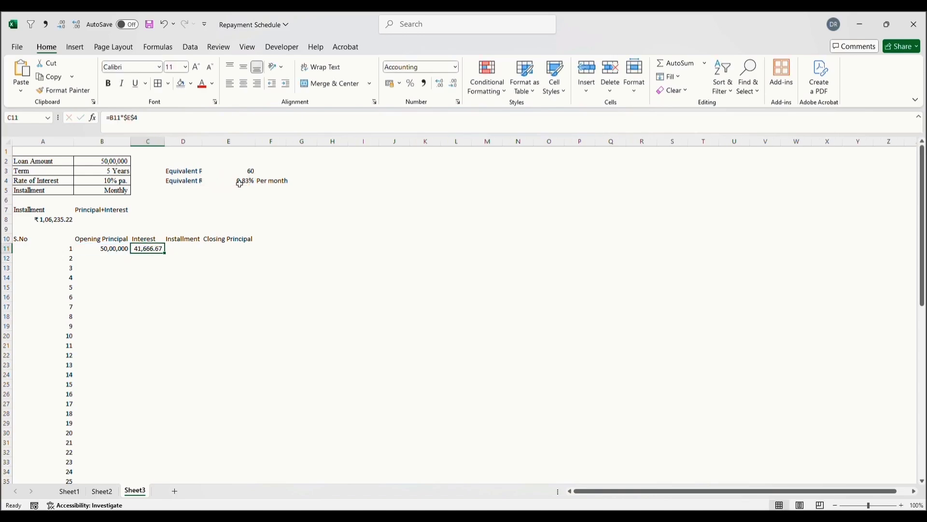
- Link the first Installment in cell D11 to the computed installment with the absolute reference =$A$8
key(Right)
text(=)
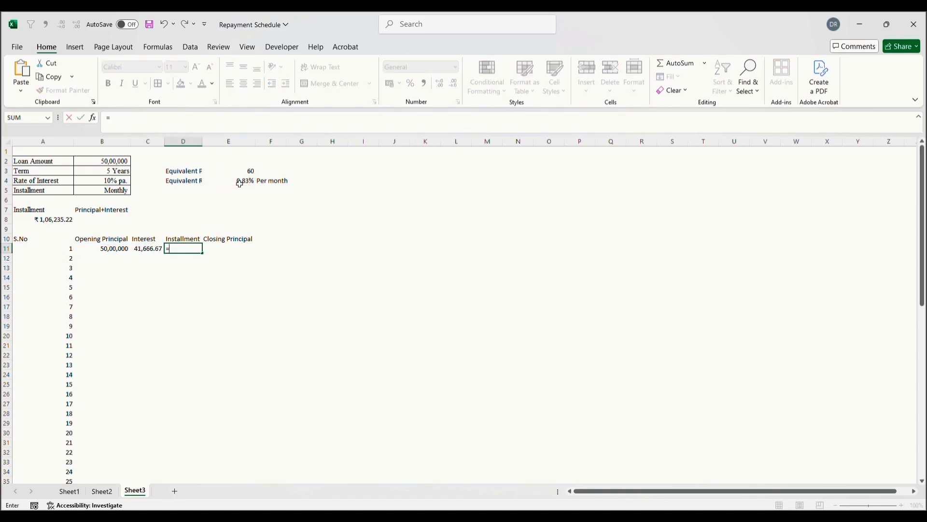
key(Left)
key(Left)
key(Up)
key(Left)
key(Up)
key(Up)
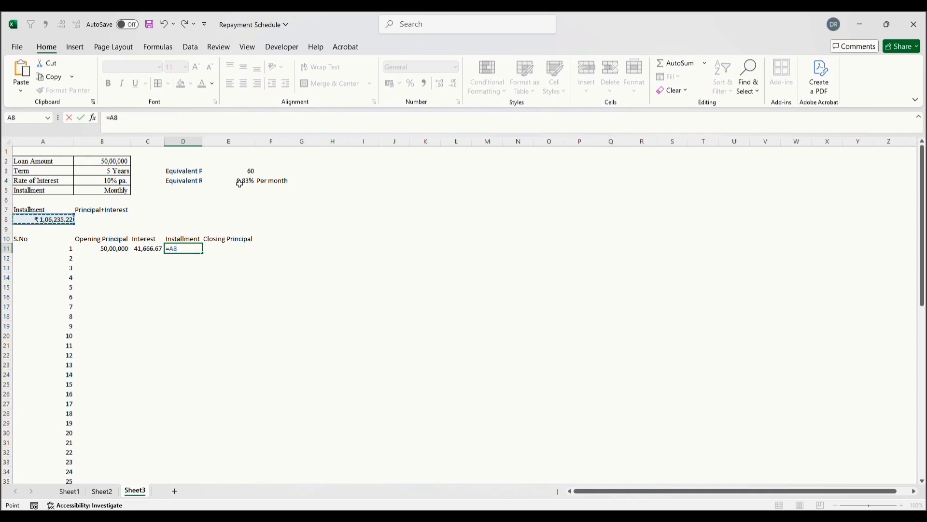
key(F4)
key(Return)
key(Up)
- Calculate the first month's Closing Principal in cell E11 with the formula =B11+C11-D11
key(Right)
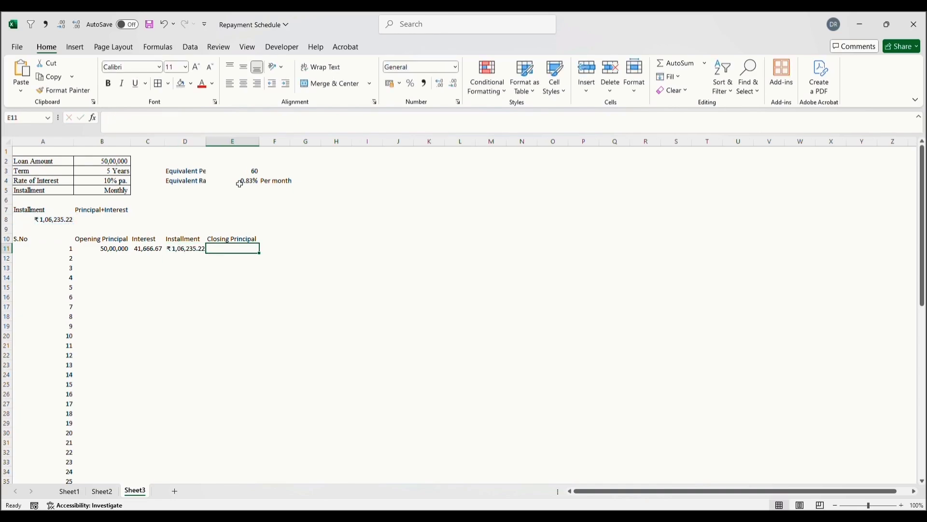
text(=)
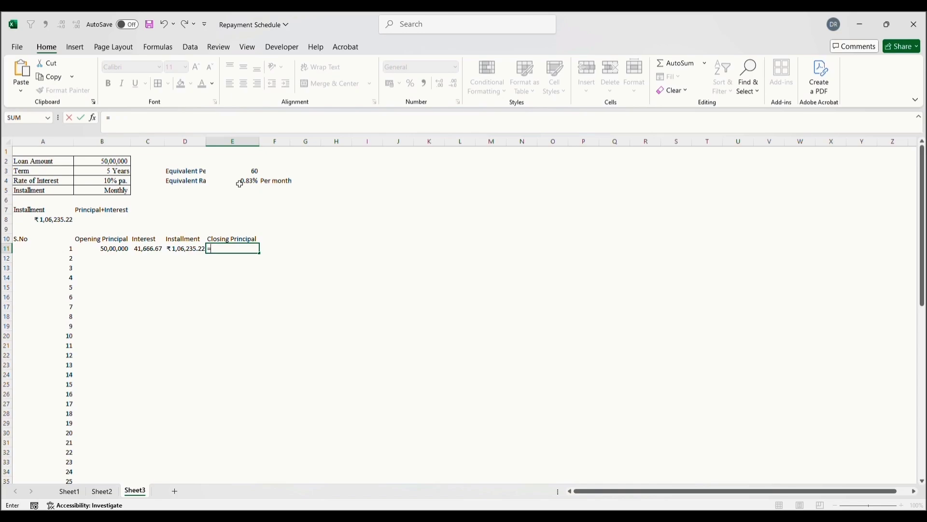
key(shift+Left)
key(shift+Left)
key(shift+Left)
key(Right)
key(Right)
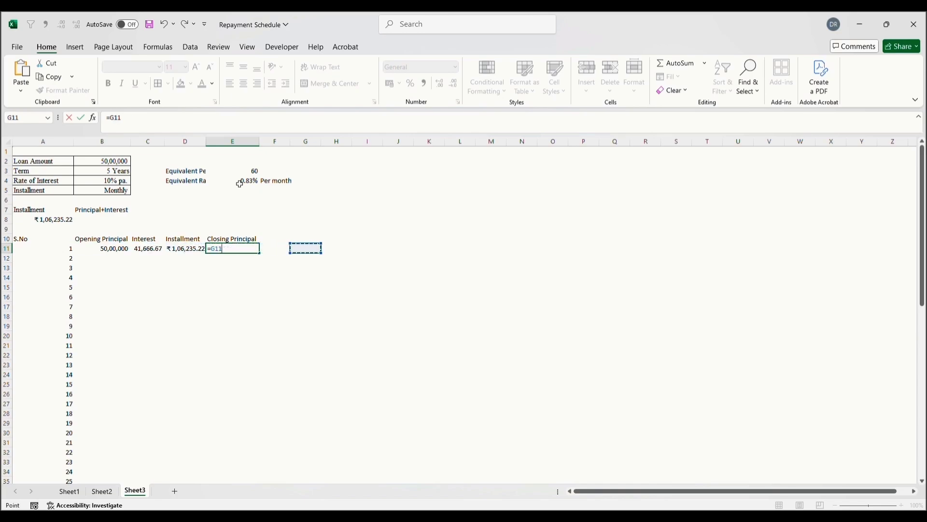
key(Left)
key(Left)
key(Left)
key(Left)
key(Left)
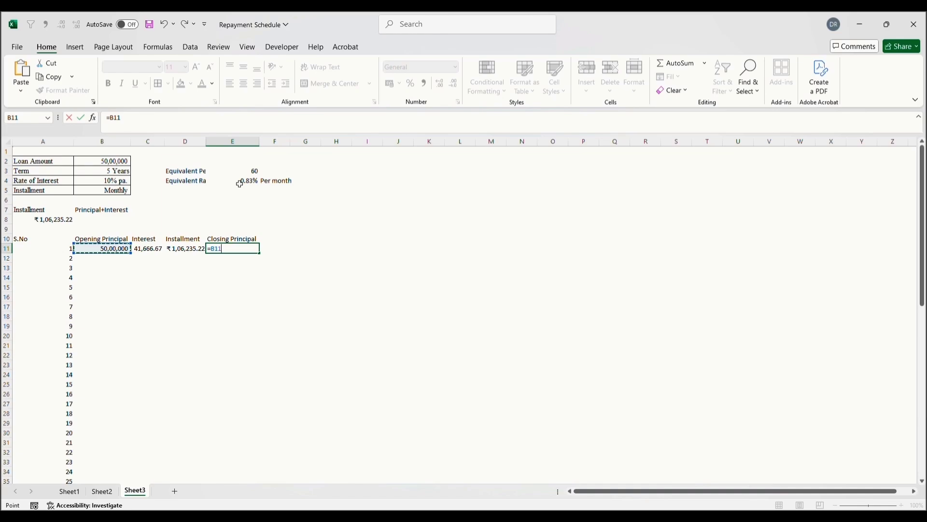
text(+)
key(Left)
key(Left)
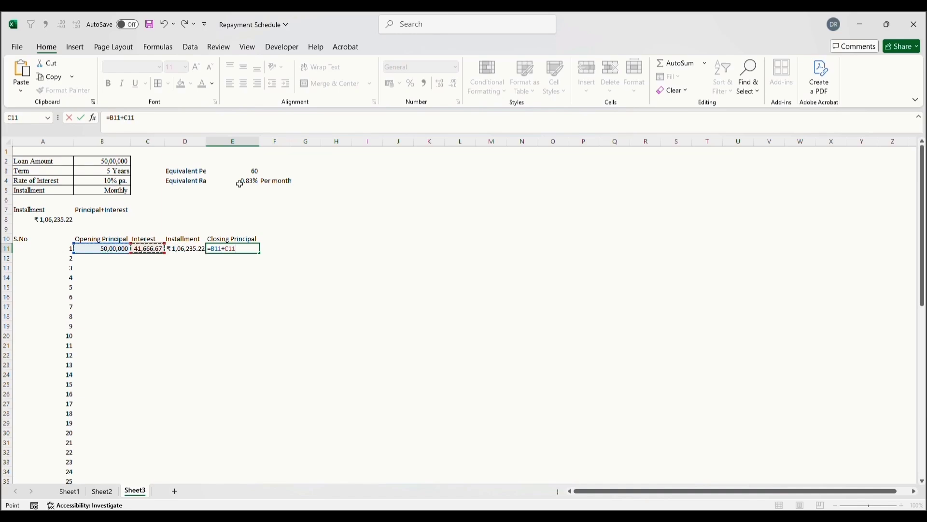
text(-)
click(188, 250)
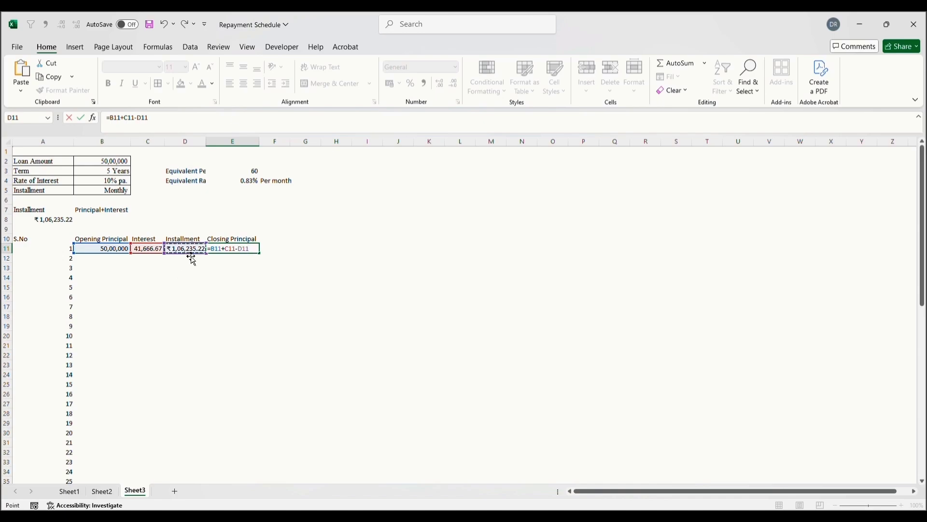
key(ctrl+Return)
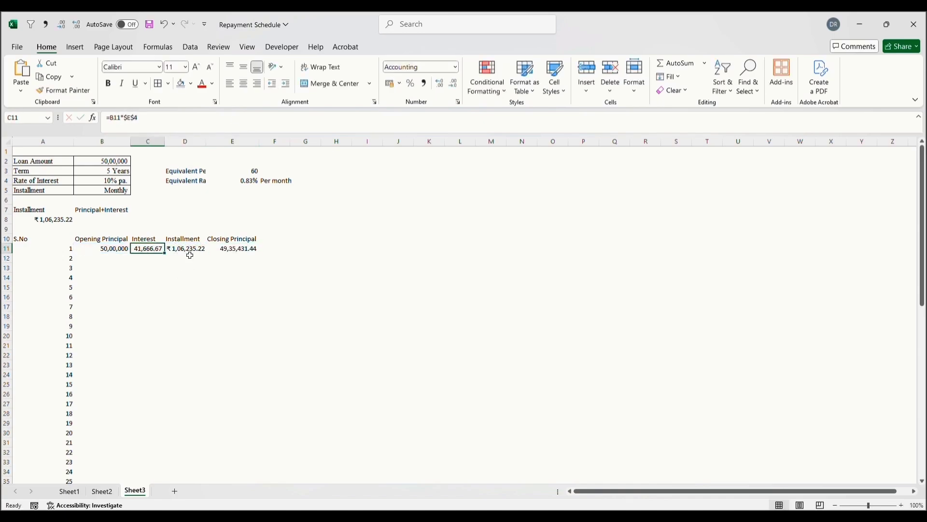
- Review the first month's opening principal, interest, installment and closing principal in row 11
key(Right)
key(Left)
key(Left)
key(Left)
key(Left)
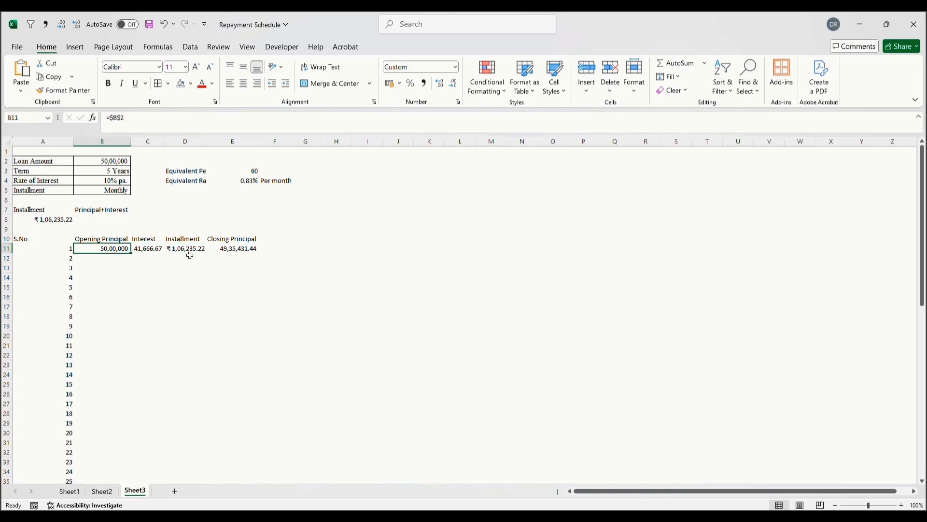
key(Right)
key(shift+Left)
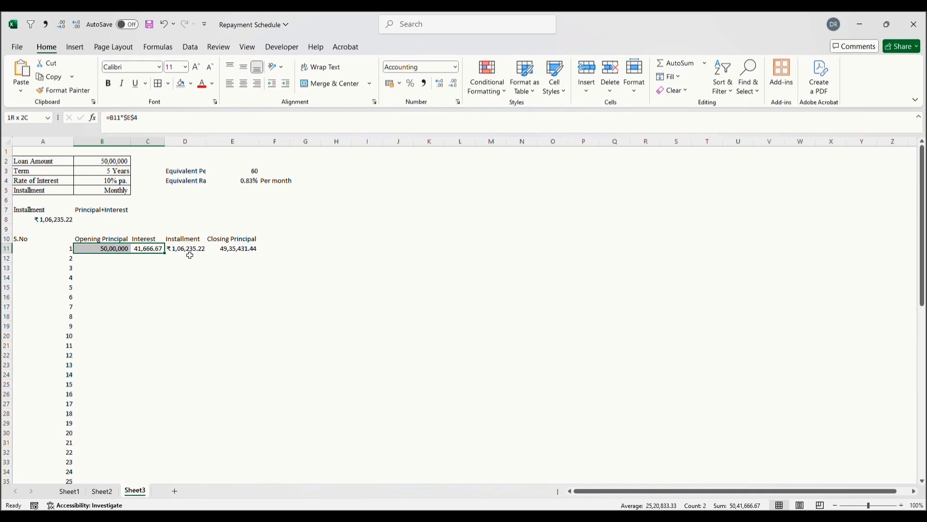
key(Right)
key(Left)
key(shift+Left)
click(189, 250)
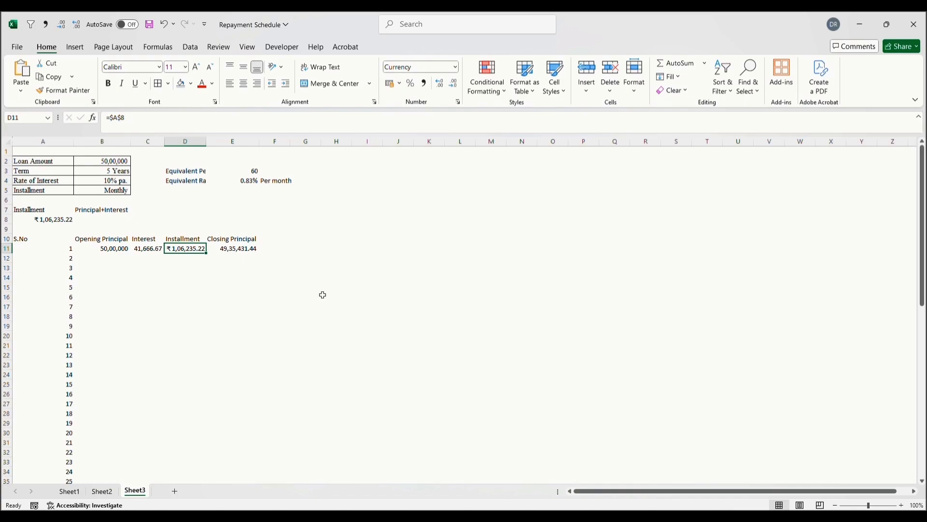
key(Left)
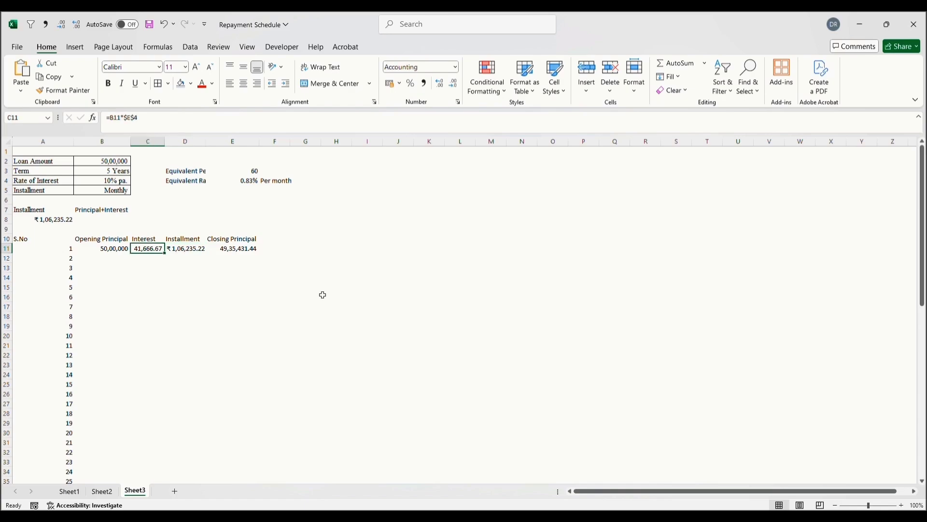
key(Right)
key(Right)
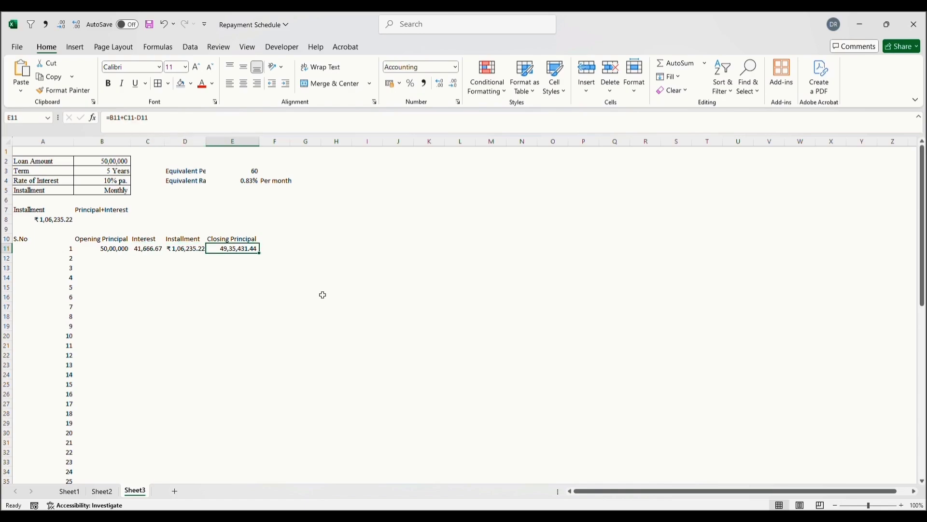
- Link the second month's Opening Principal in cell B12 to the first month's closing principal with =E11
key(Down)
key(Left)
key(Left)
key(Left)
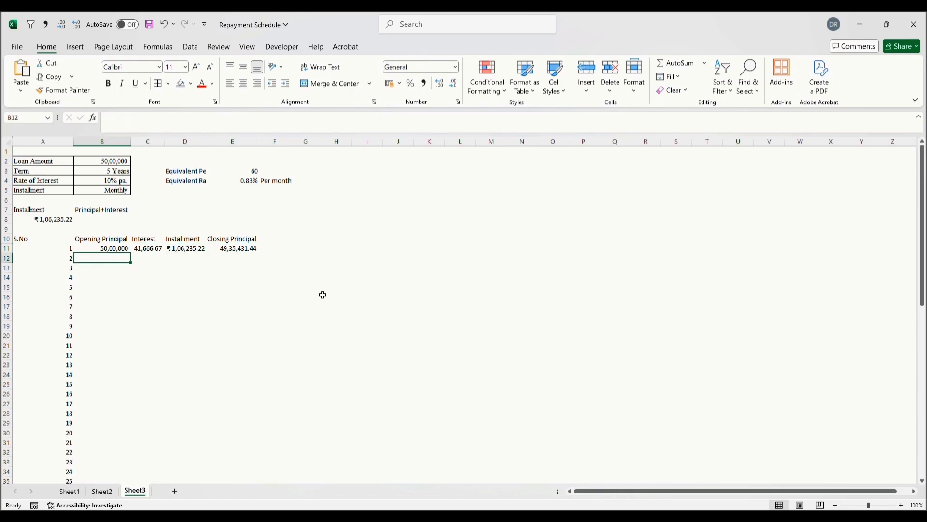
text(=)
key(Up)
key(Right)
key(Right)
key(Right)
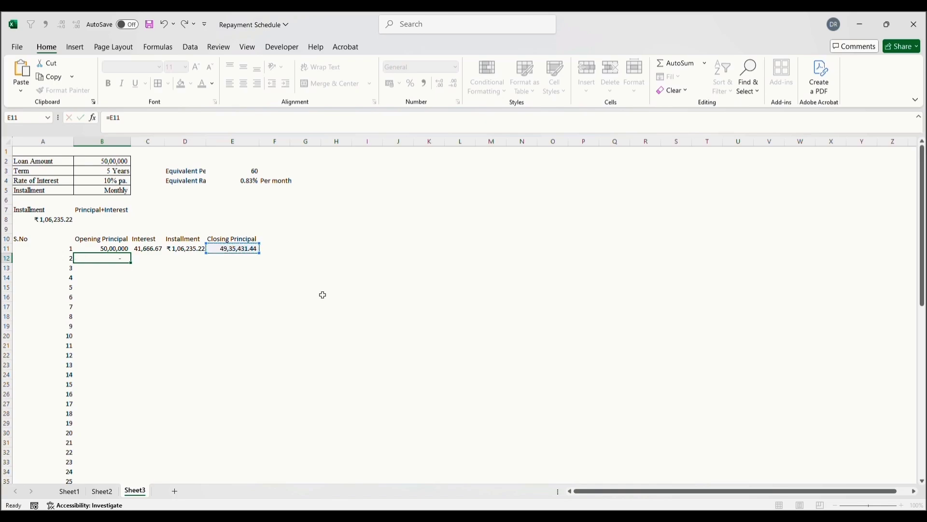
key(Return)
- Fill the Interest, Installment and Closing Principal formulas from row 11 down into row 12
key(Right)
key(Up)
key(Up)
key(shift+Down)
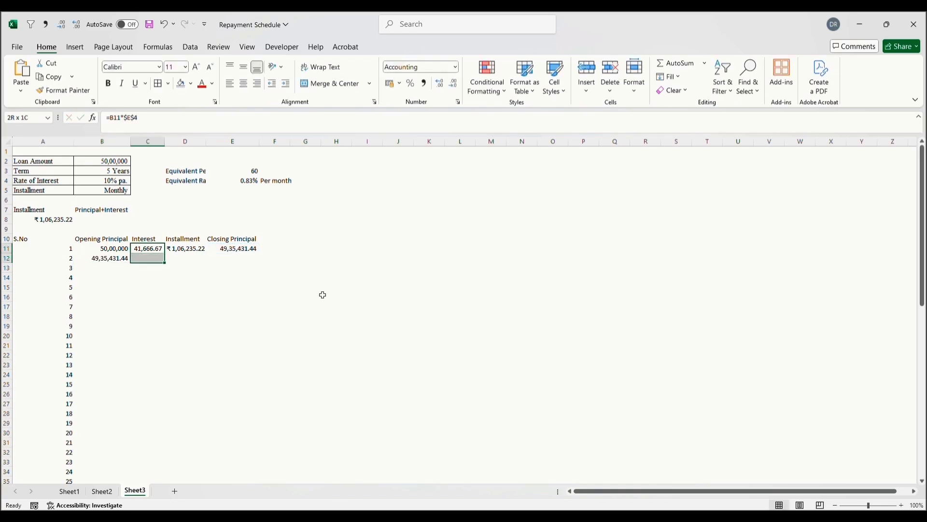
key(ctrl+d)
key(Right)
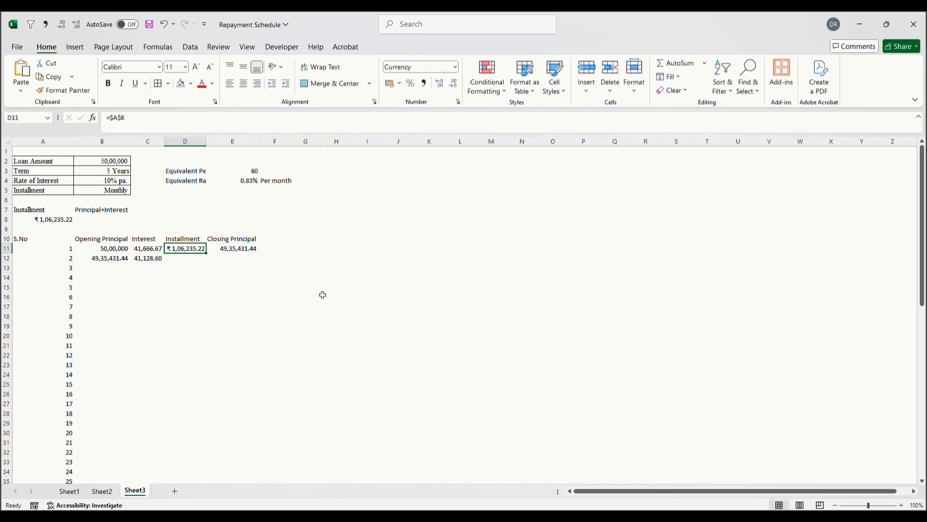
key(shift+Down)
key(ctrl+d)
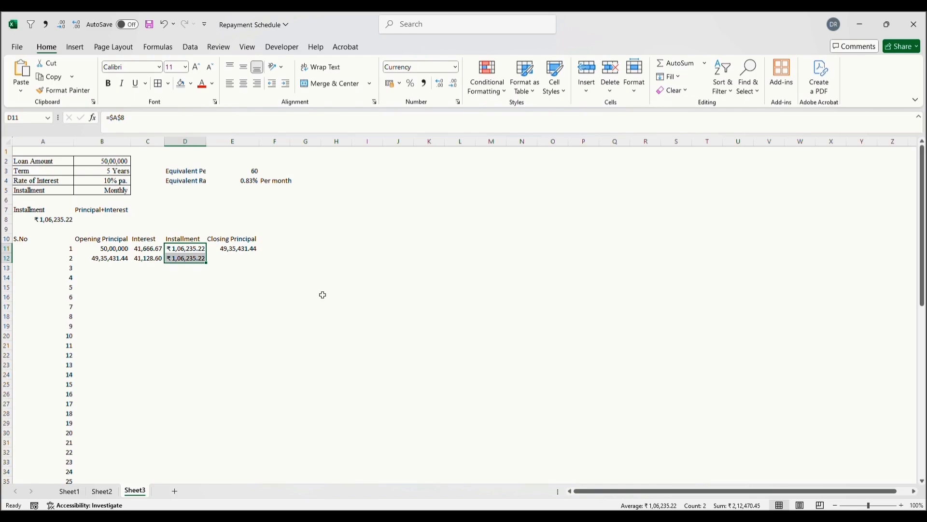
key(Right)
key(shift+Down)
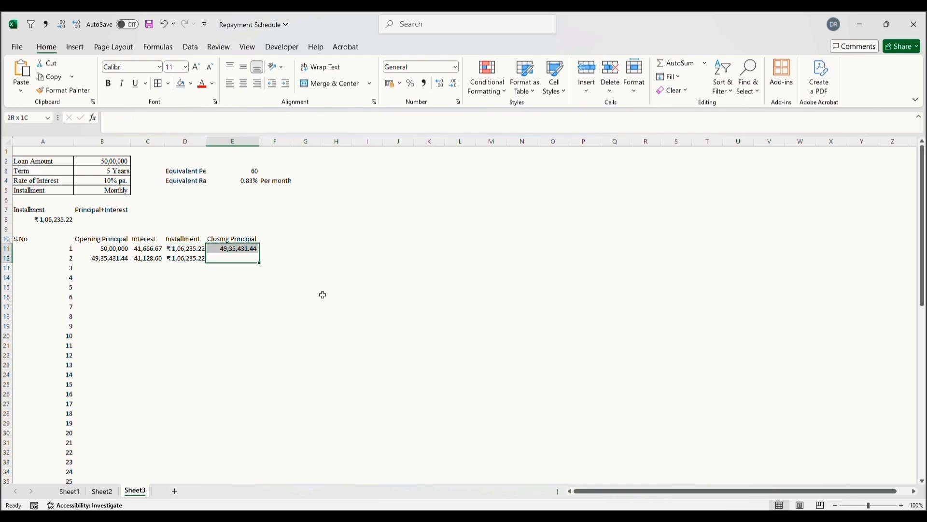
key(ctrl+d)
- Fill the row 12 formulas in columns B to E down to row 70 for all 60 periods
key(Down)
key(Left)
key(Left)
key(Left)
key(Left)
key(ctrl+Down)
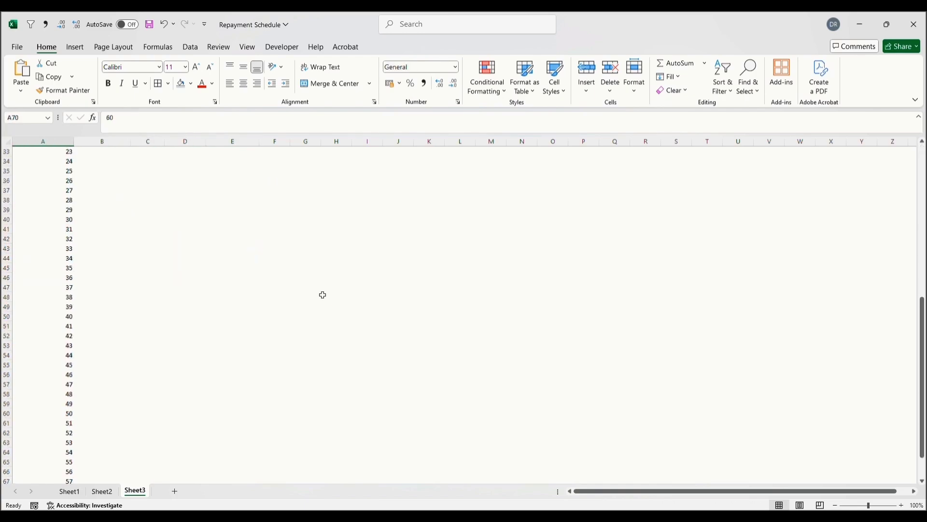
key(Right)
key(shift+Right)
key(shift+Right)
key(shift+Right)
key(shift+Right)
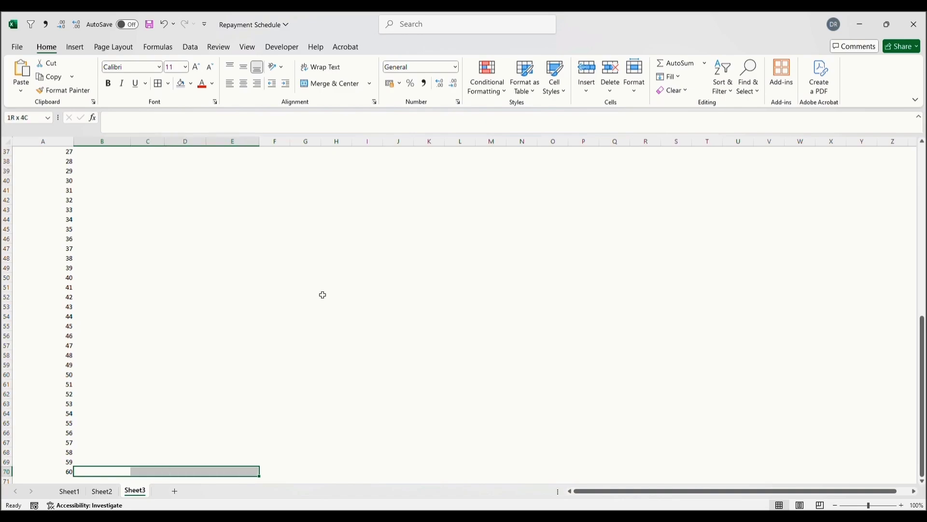
key(ctrl+shift+Up)
key(shift+Left)
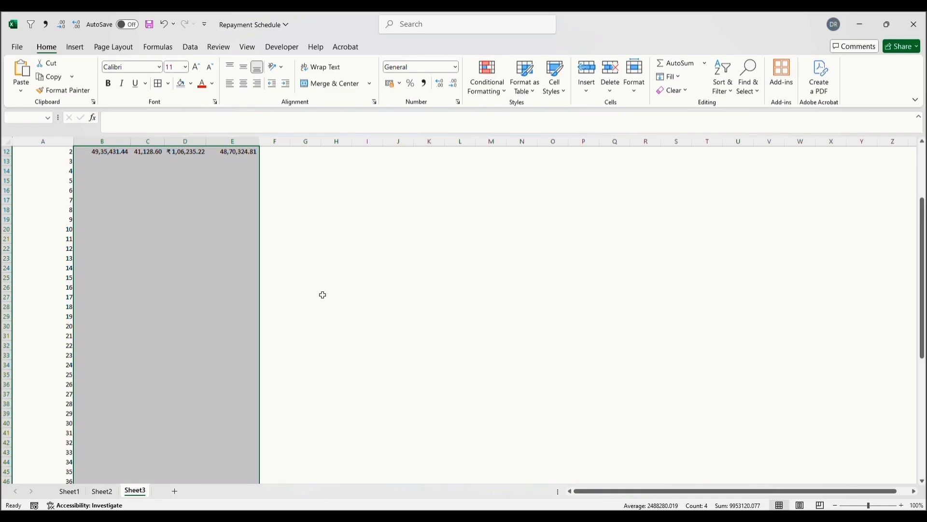
key(ctrl+d)
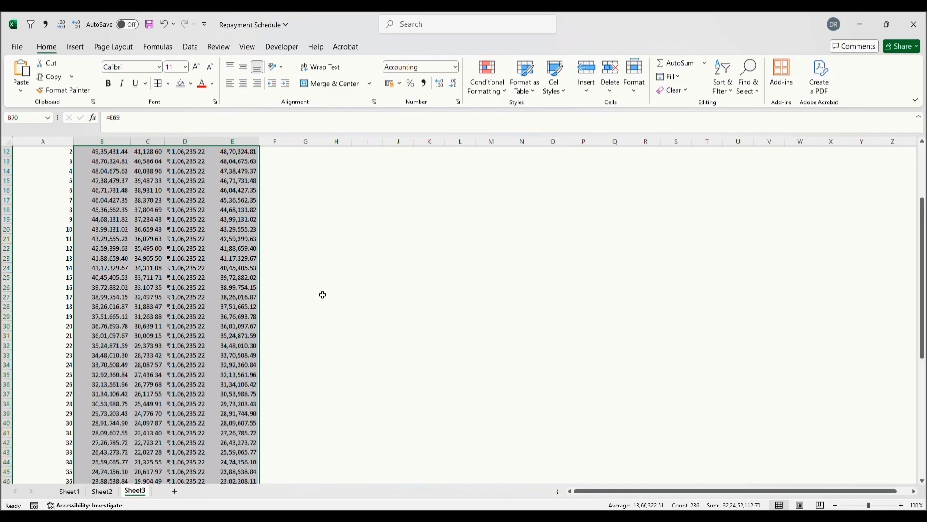
- Check the formula references of the final Closing Principal in cell E70
key(Down)
key(Right)
key(Right)
key(Right)
key(Up)
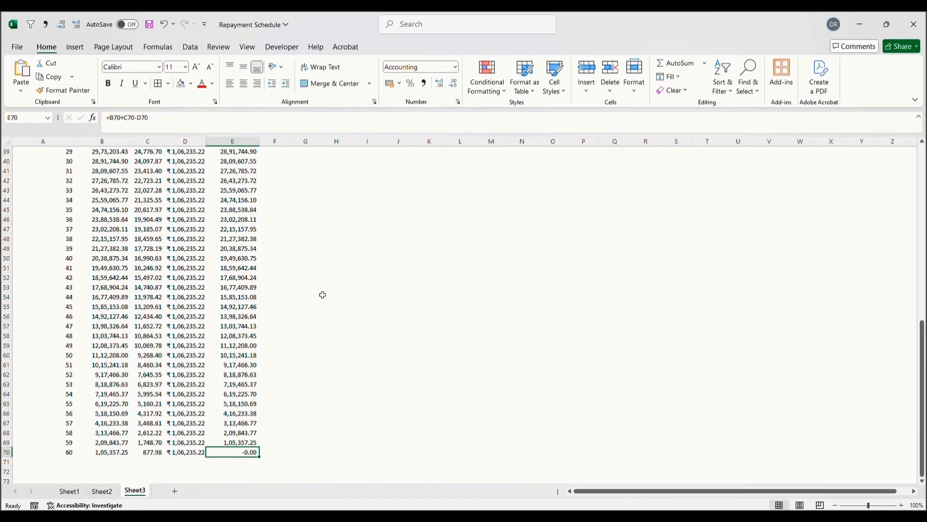
key(F2)
key(Escape)
key(F2)
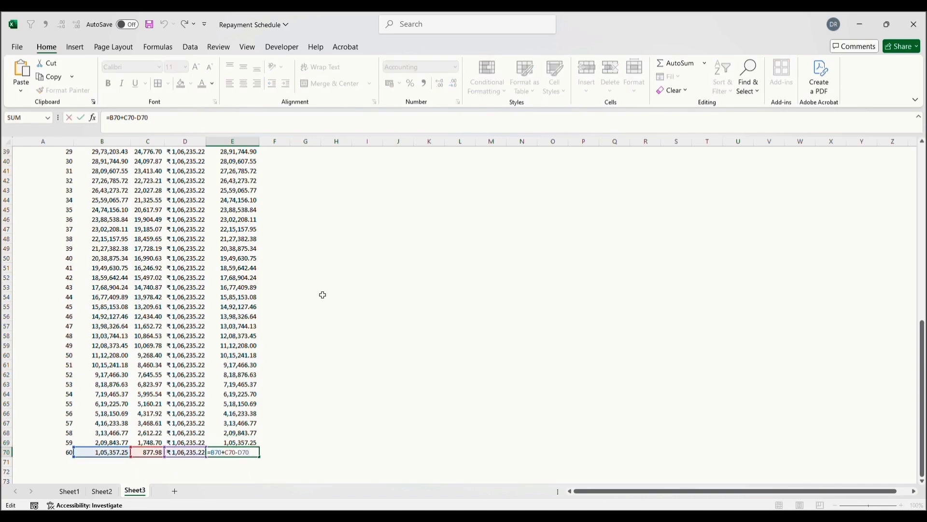
key(Escape)
- Apply all borders to the whole repayment schedule, range A10:E70
key(Up)
key(ctrl+Up)
key(Up)
key(Up)
key(Left)
key(Left)
key(Left)
key(Down)
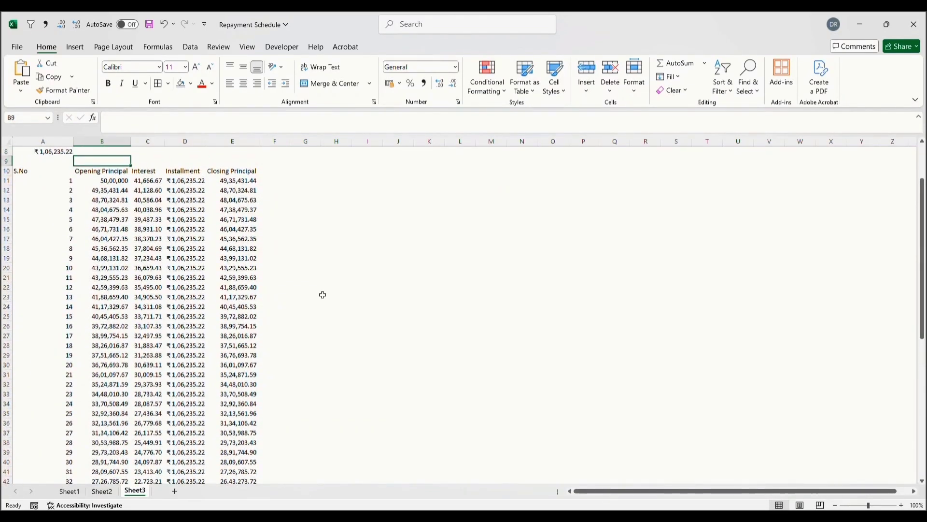
key(Down)
key(Left)
key(ctrl+shift+Right)
key(ctrl+shift+Down)
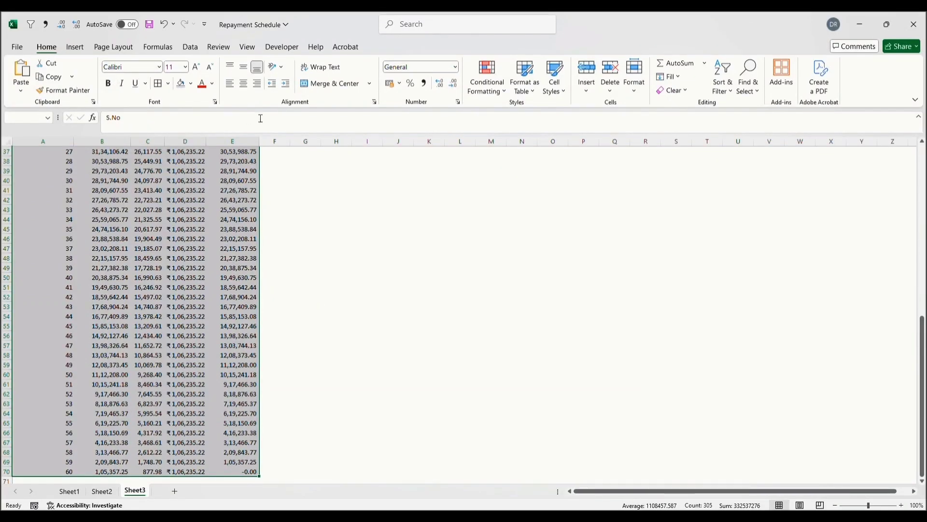
click(162, 85)
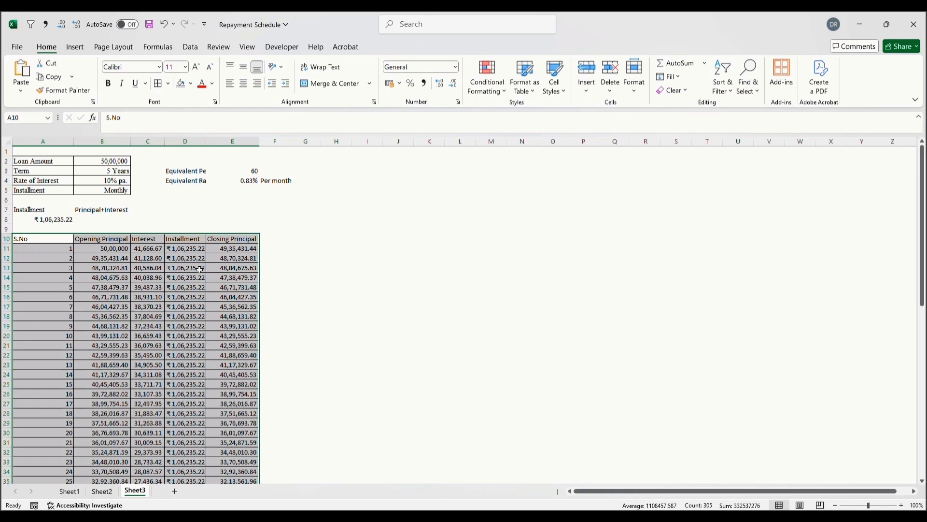
- Format the schedule's Installment column, D10:D70, in comma style without decimals or currency symbol
key(Right)
key(Right)
key(Right)
key(ctrl+shift+Down)
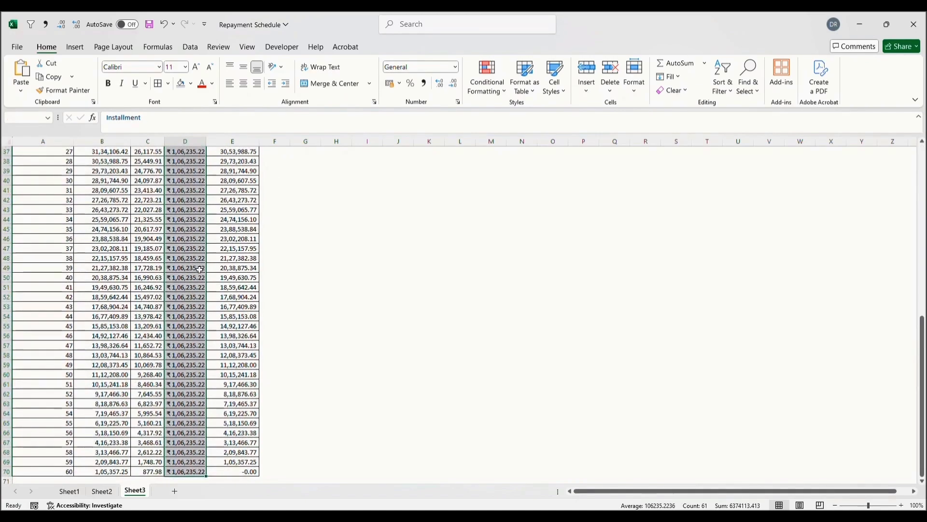
key(ctrl+BackSpace)
key(alt+2)
key(alt+3)
key(alt+3)
key(ctrl+shift+Up)
key(Left)
key(Left)
key(Left)
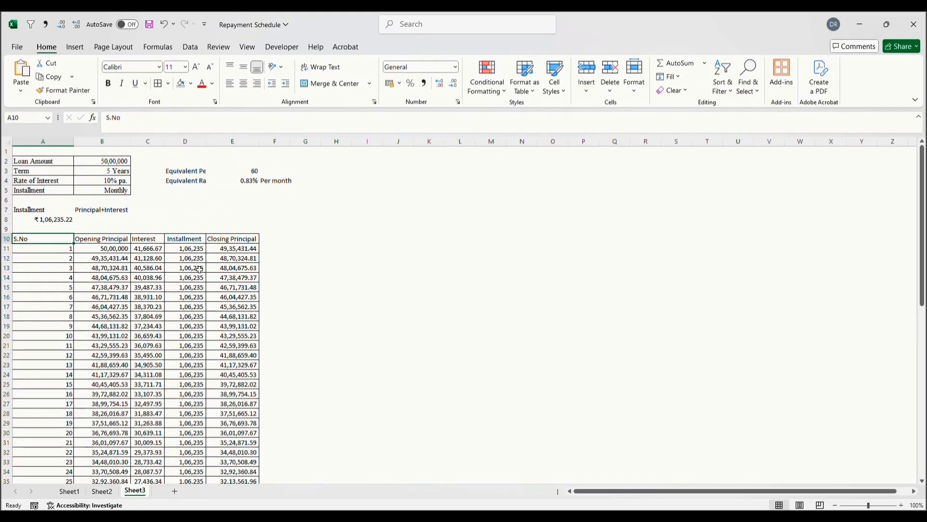
- Set the font of the entire sheet to Times New Roman
key(ctrl+a)
key(ctrl+a)
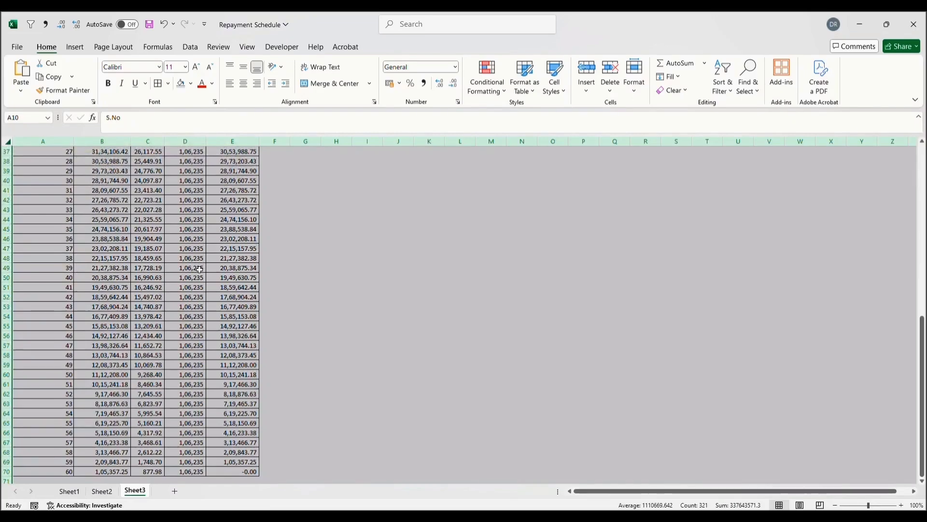
key(alt)
key(h)
key(f)
key(f)
text(Times New Roma)
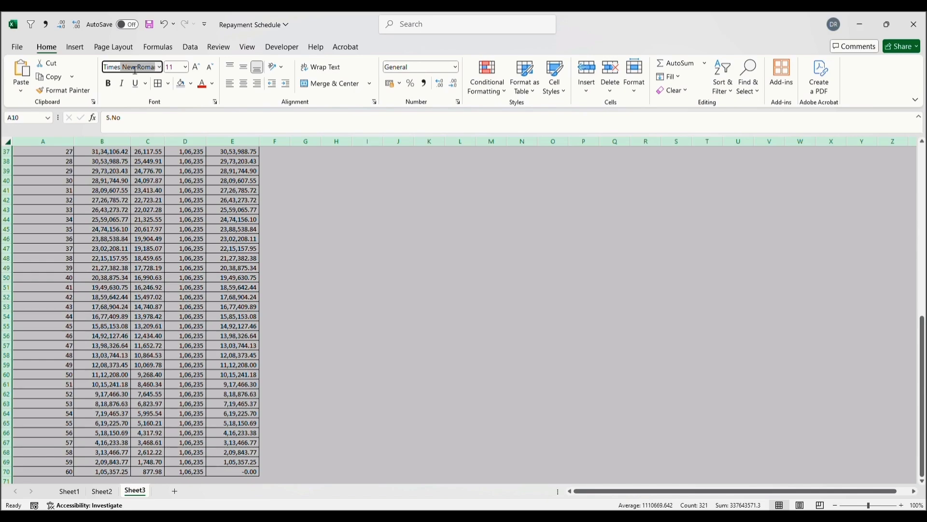
key(Return)
key(shift+BackSpace)
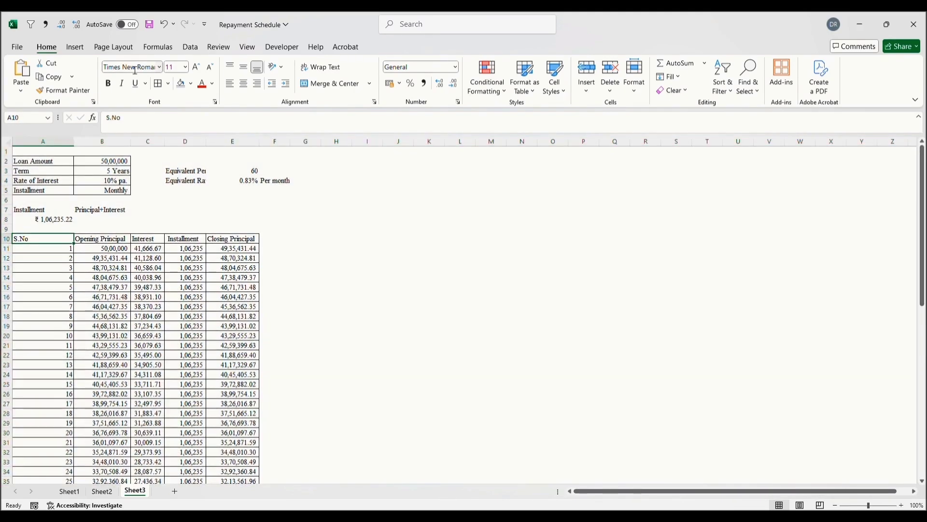
- Make the schedule's header row A10:E10 bold and apply the current fill color to it
key(ctrl+shift+Right)
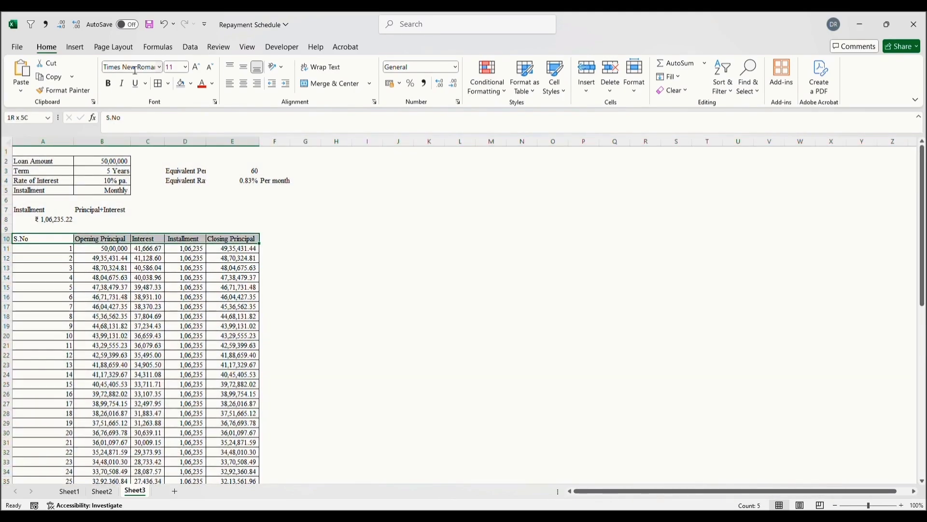
key(ctrl+b)
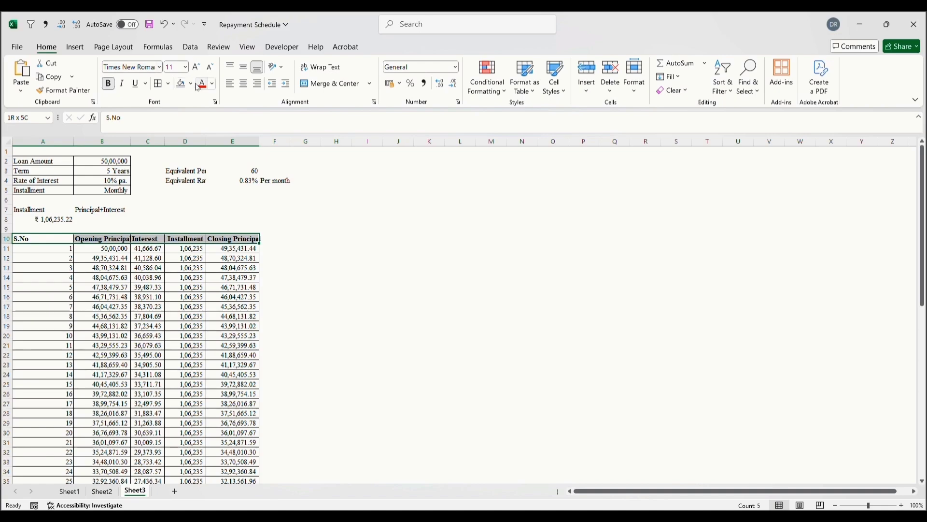
click(182, 83)
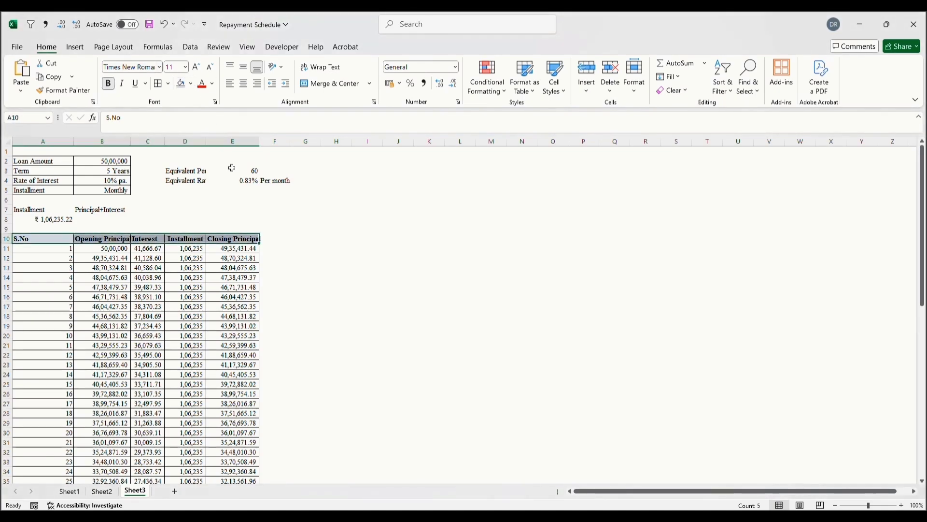
- AutoFit the column widths to the contents of the repayment schedule, range A10:E70
key(ctrl+shift+Down)
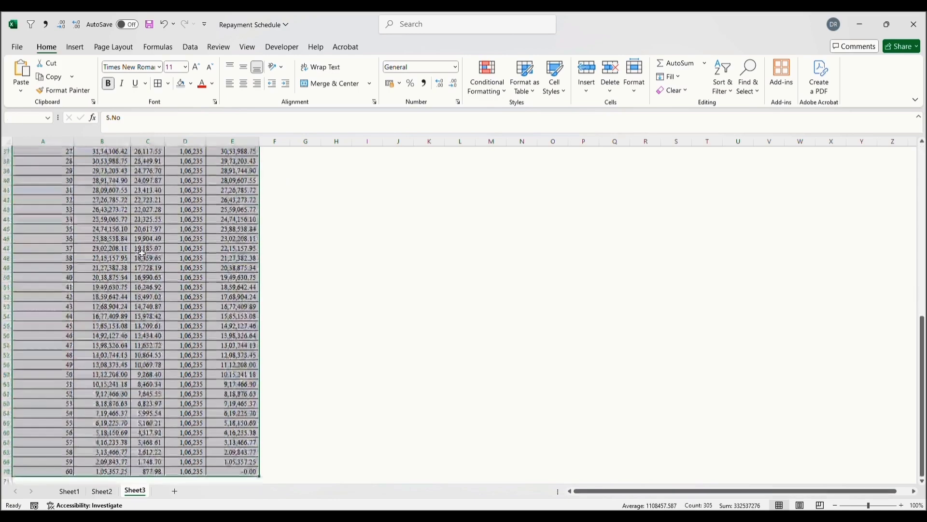
key(alt+h)
key(o)
key(i)
key(Down)
key(Right)
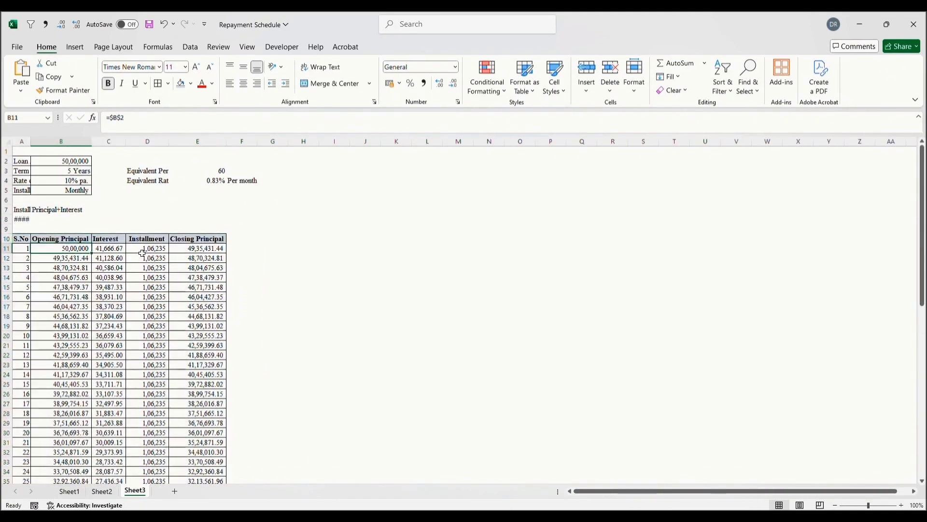
- AutoFit the column widths across the entire sheet so the loan details above the schedule also fit
key(Up)
key(Up)
key(Up)
key(Up)
key(ctrl+a)
key(ctrl+a)
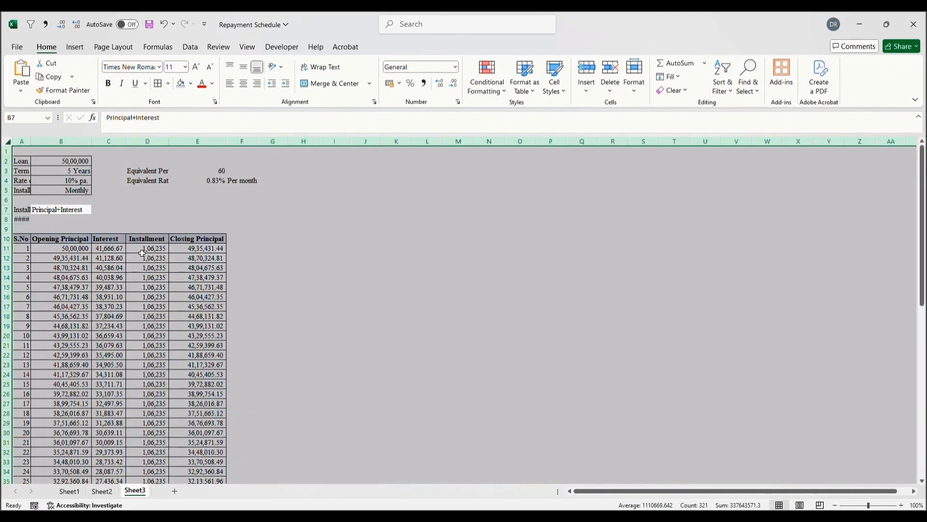
key(alt+h)
key(o)
key(i)
key(Down)
key(Down)
key(Down)
key(Down)
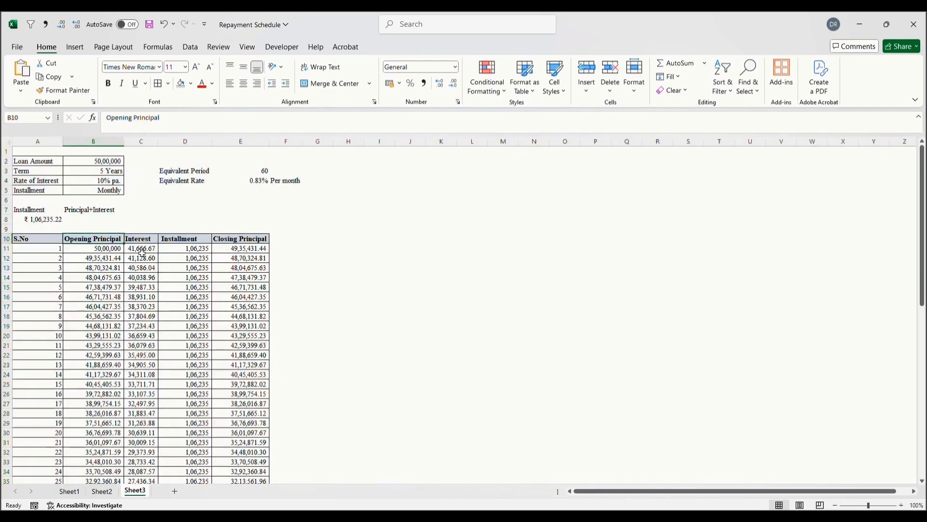
key(Right)
key(Right)
key(Right)
key(Left)
key(Up)
key(Up)
key(Down)
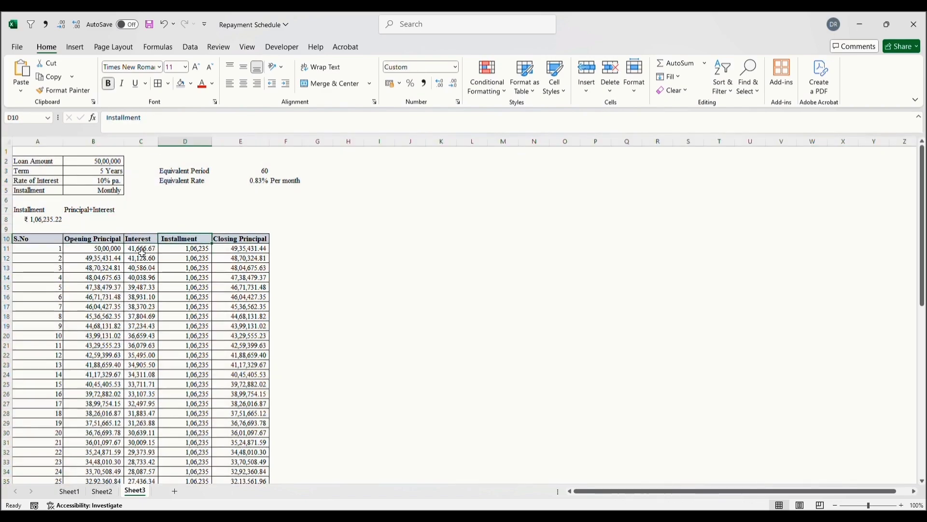
- Format the schedule's Opening Principal values, B11:B70, to show no decimal places
key(Down)
key(Left)
key(Left)
key(Left)
key(Right)
key(ctrl+shift+Down)
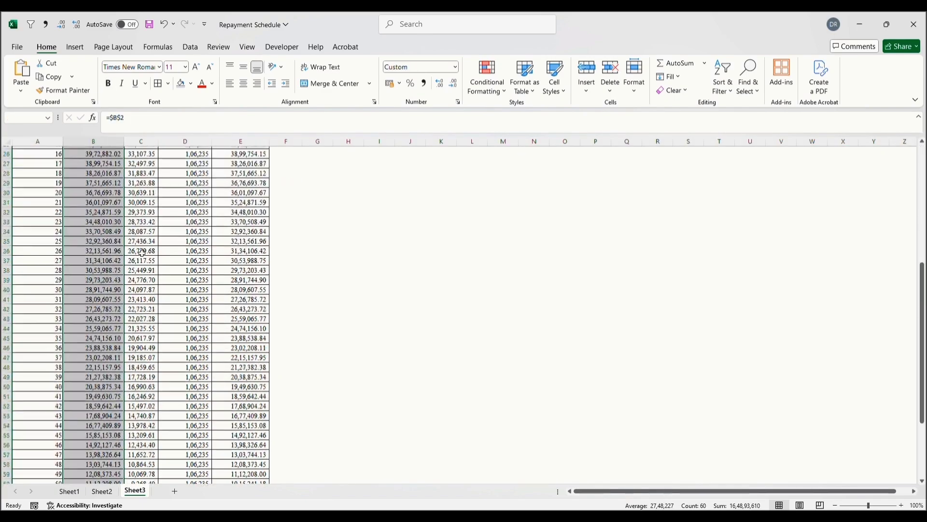
key(ctrl+BackSpace)
key(alt+3)
- Format the schedule's Interest values, C11:C70, to show no decimal places
key(Right)
key(ctrl+shift+Down)
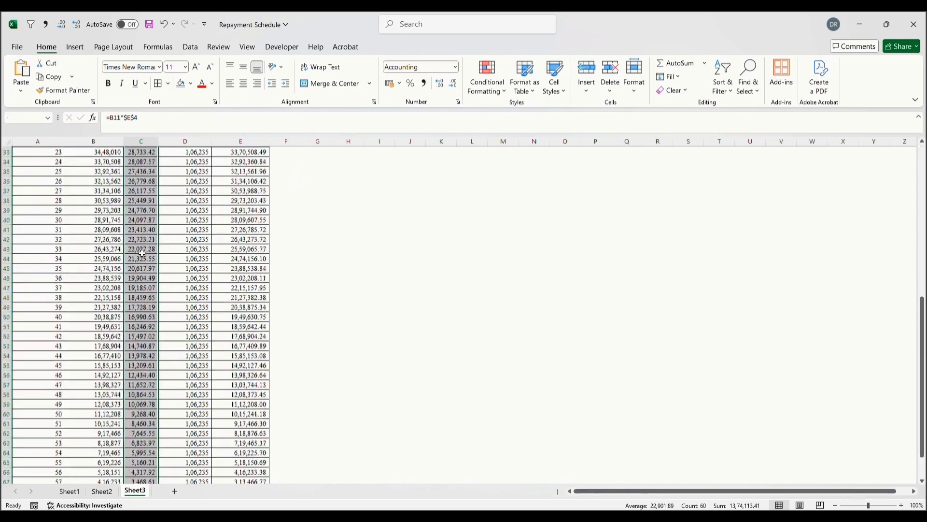
key(ctrl+BackSpace)
key(alt+3)
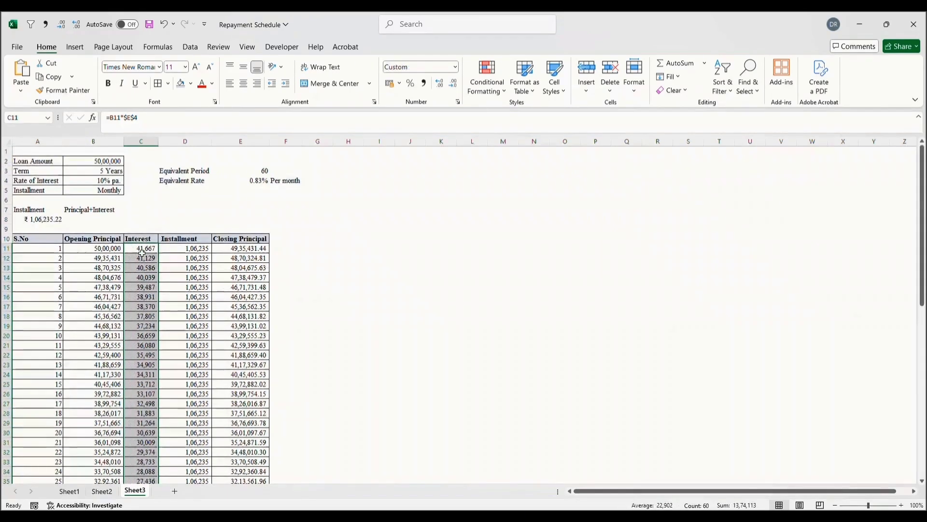
- Go to the first Closing Principal value, E11, to format that column without decimals
key(Right)
key(Right)
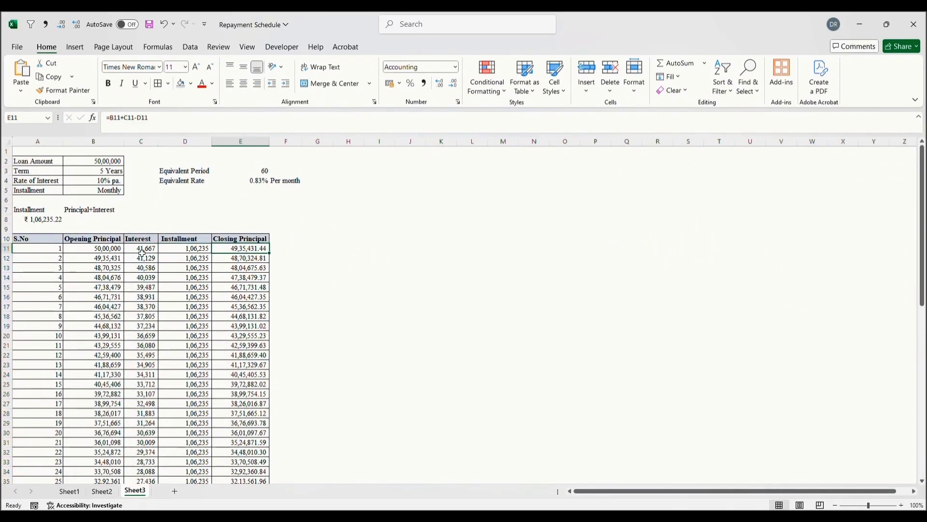